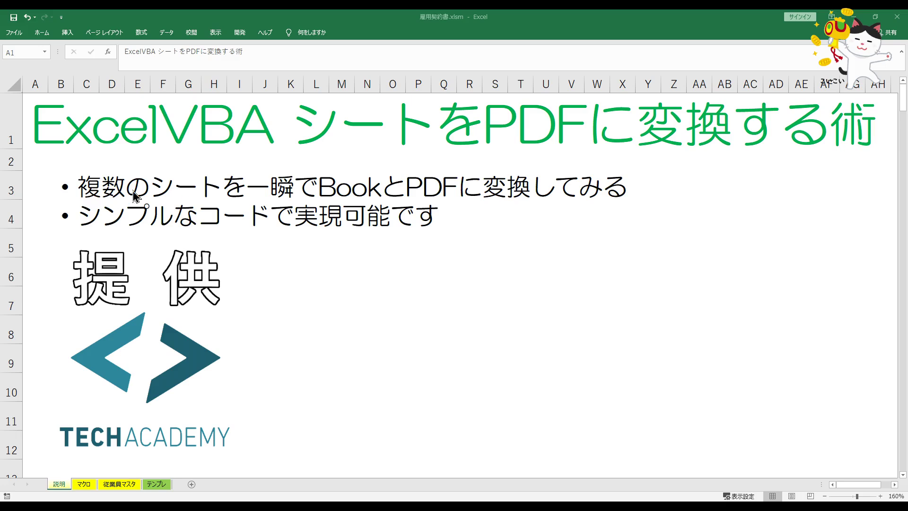
- Highlight the title and the two bullet lines about Book and PDF output on the 説明 sheet
{"action": "left_click_drag", "start_coordinate": [33, 122], "coordinate": [851, 125]}
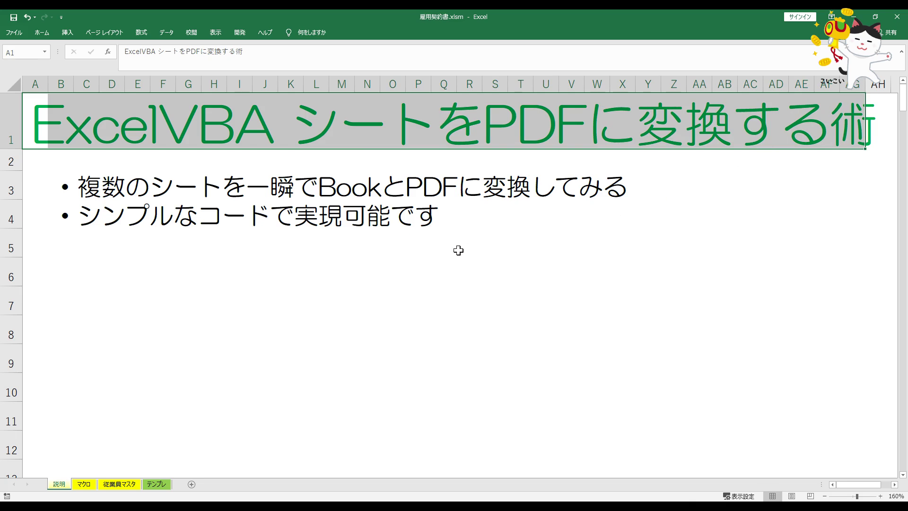
{"action": "left_click_drag", "start_coordinate": [67, 189], "coordinate": [654, 184]}
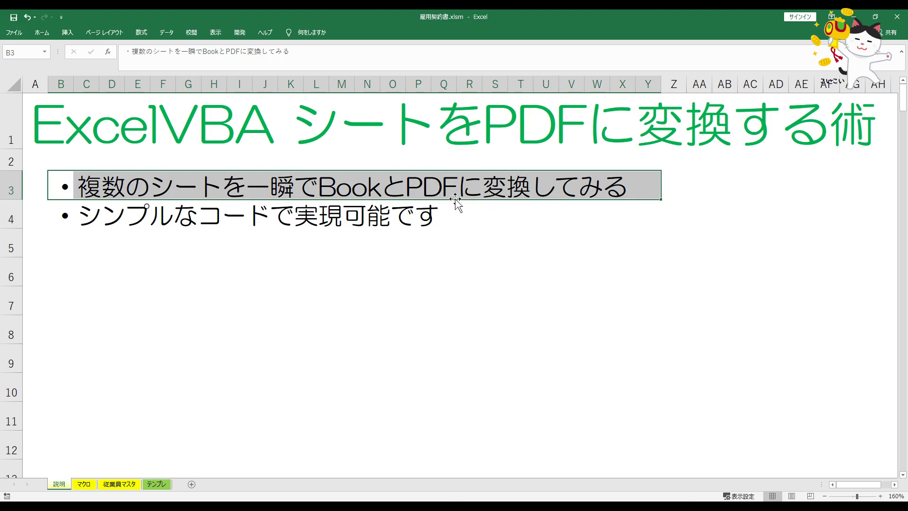
{"action": "left_click", "coordinate": [412, 191]}
{"action": "left_click_drag", "start_coordinate": [326, 188], "coordinate": [449, 189]}
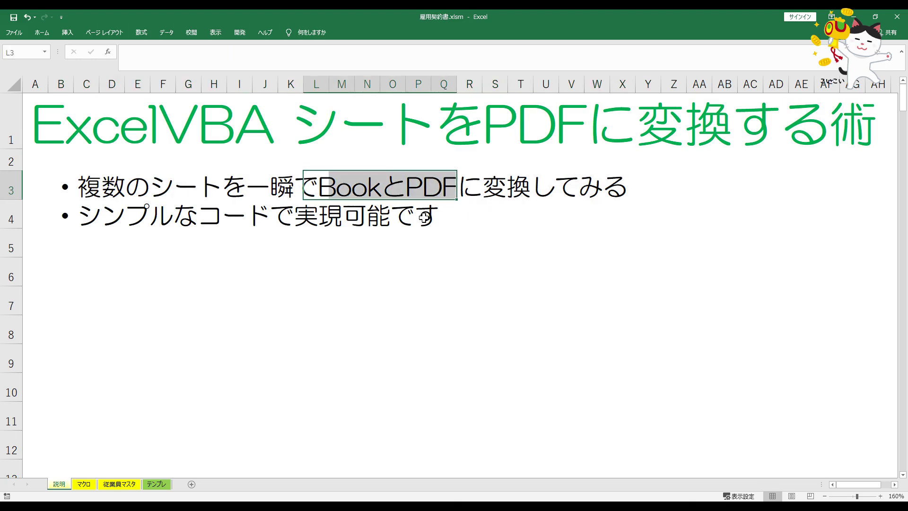
{"action": "left_click_drag", "start_coordinate": [75, 219], "coordinate": [430, 213]}
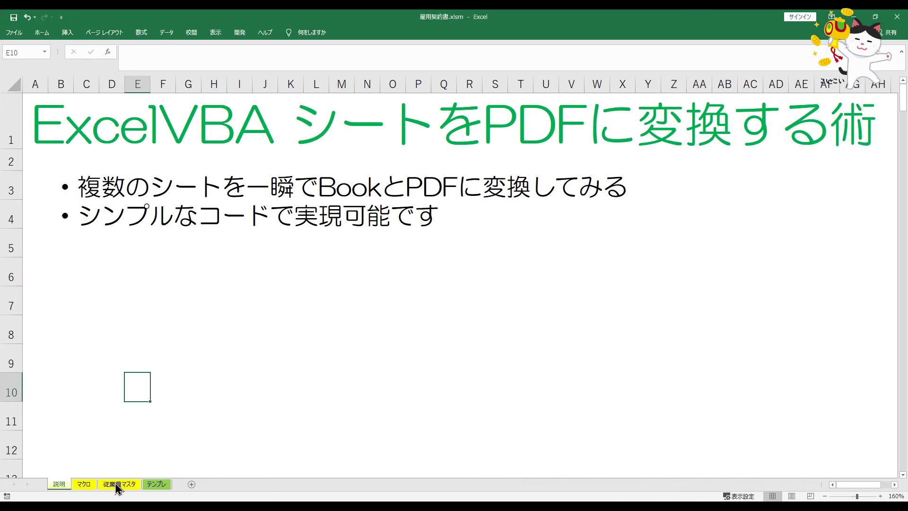
- Show the 従業員マスタ sheet and select its 20-row employee table A1:J21
{"action": "left_click", "coordinate": [118, 485]}
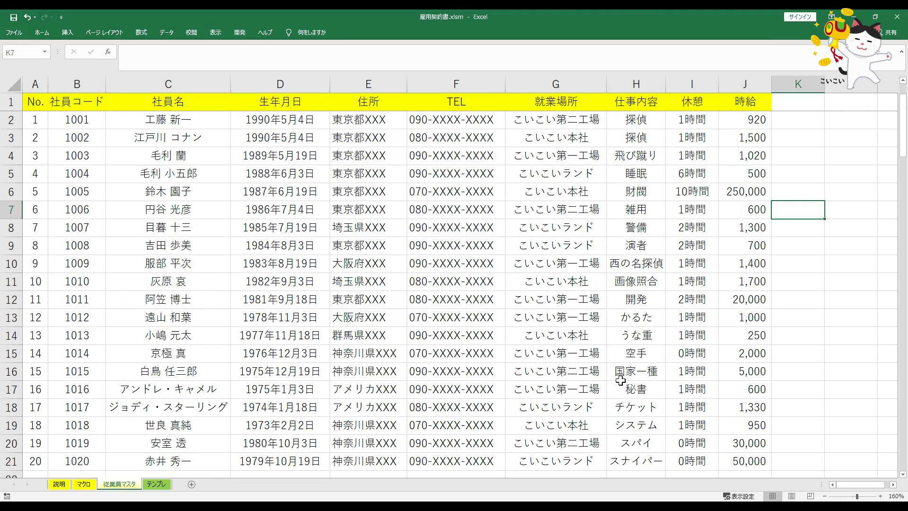
{"action": "mouse_move", "coordinate": [744, 467]}
{"action": "left_mouse_down"}
{"action": "mouse_move", "coordinate": [695, 429]}
{"action": "mouse_move", "coordinate": [36, 101]}
{"action": "left_mouse_up"}
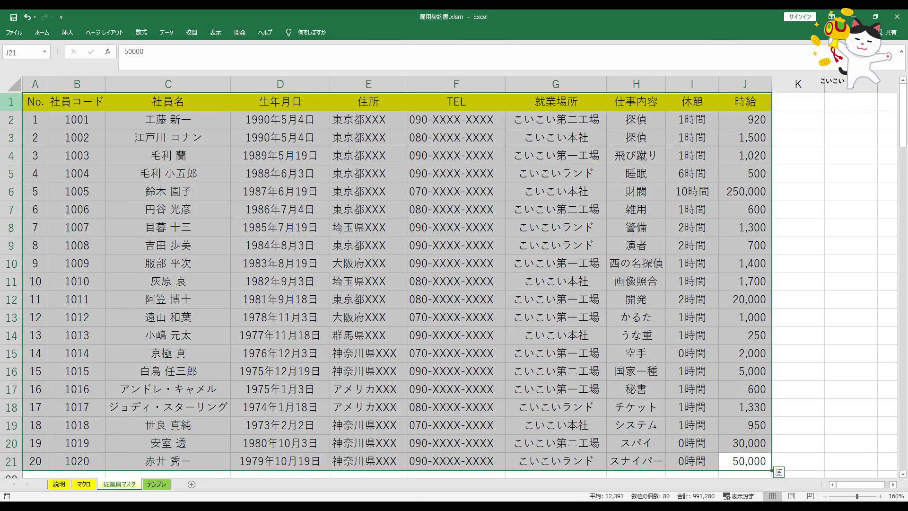
{"action": "left_click", "coordinate": [230, 257]}
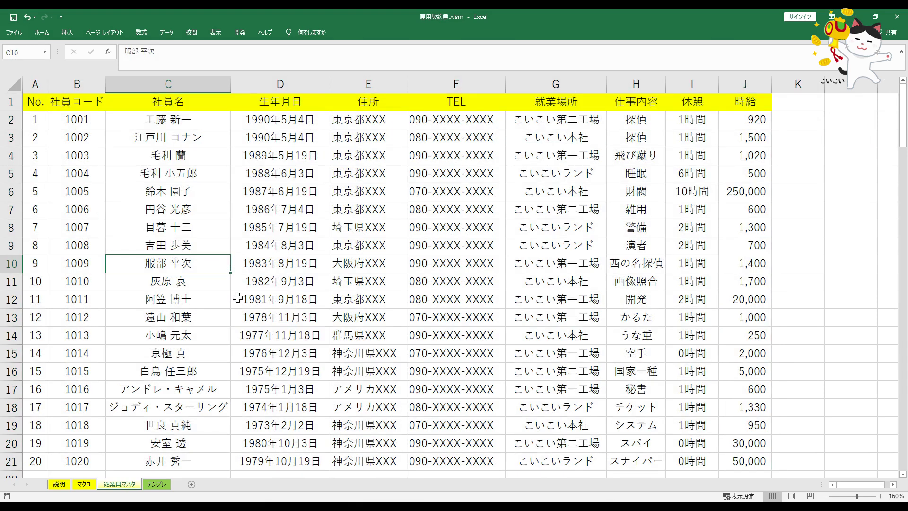
- Run the 雇用契約書 macro on the マクロ sheet to build one contract sheet per employee
{"action": "left_click", "coordinate": [84, 485]}
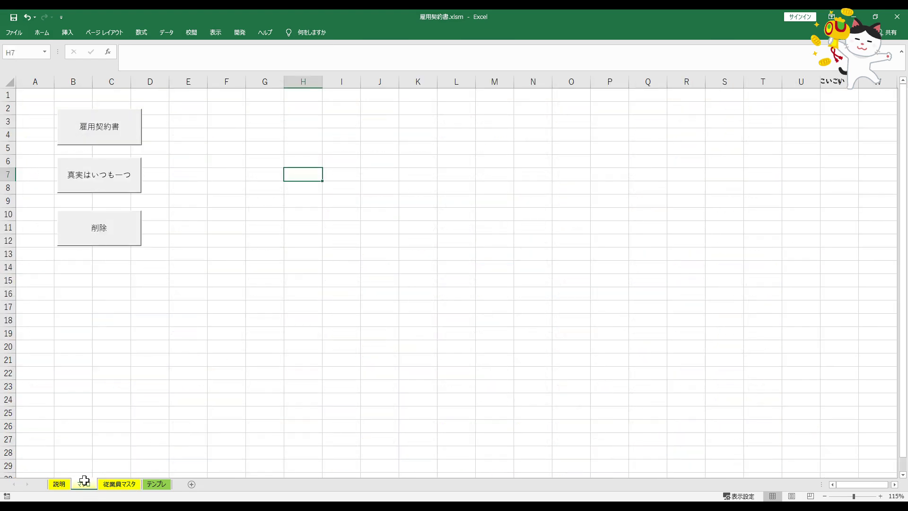
{"action": "left_click", "coordinate": [115, 132]}
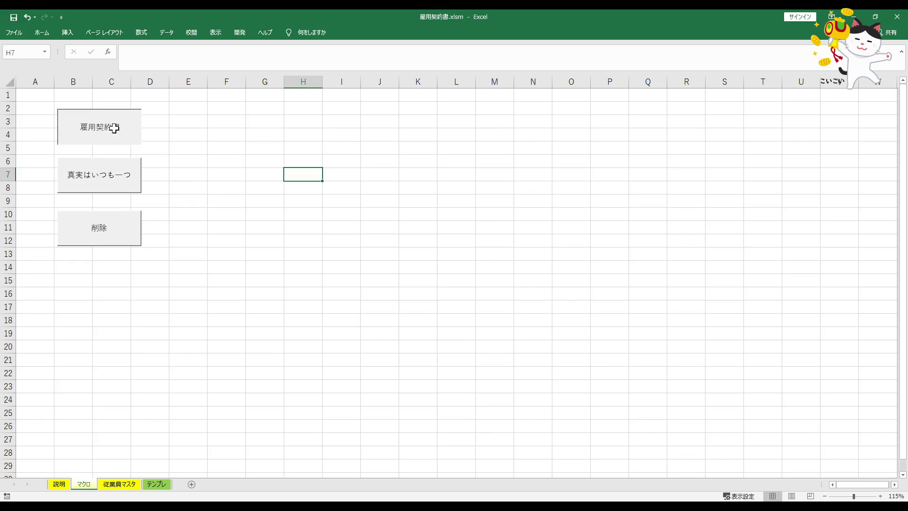
{"action": "left_click", "coordinate": [457, 291]}
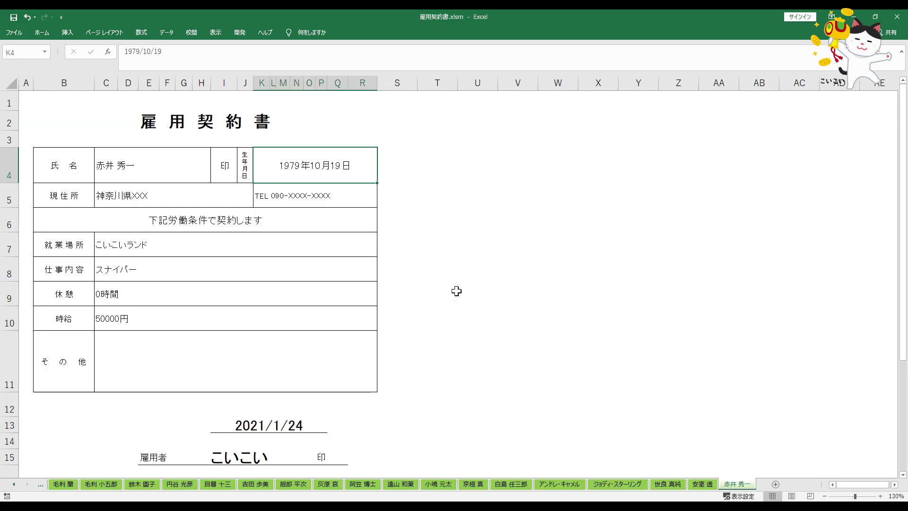
- Scroll back through the sheet tabs and review the first few employees' contract sheets
{"action": "left_click", "coordinate": [215, 485]}
{"action": "left_click", "coordinate": [179, 485]}
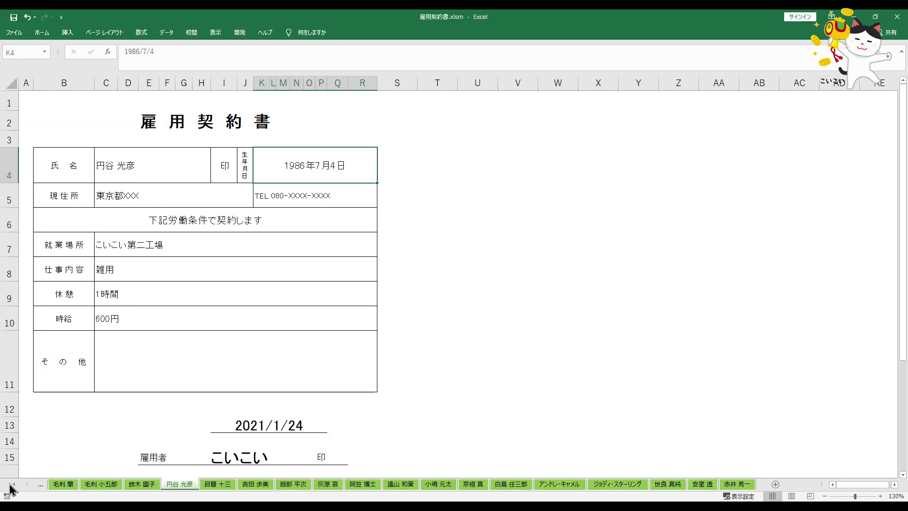
{"action": "left_click", "coordinate": [19, 484]}
{"action": "left_click", "coordinate": [19, 484]}
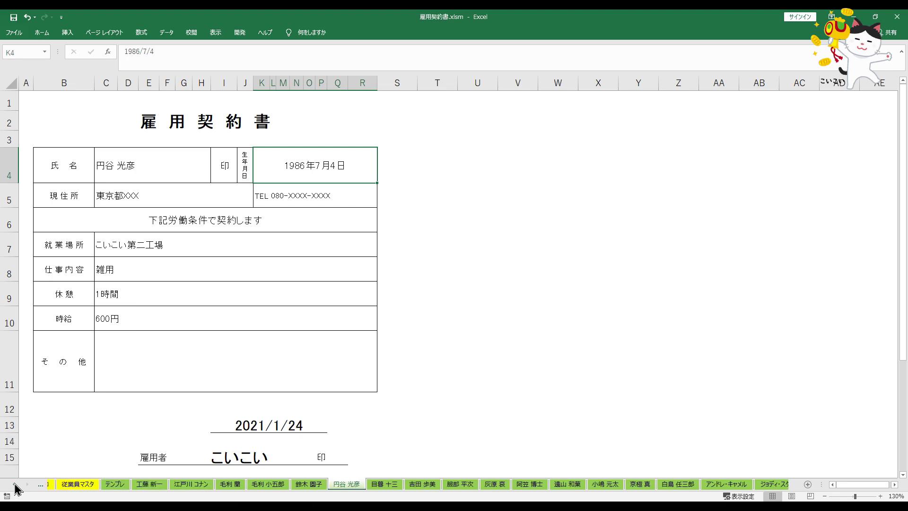
{"action": "left_click", "coordinate": [18, 484]}
{"action": "left_click", "coordinate": [191, 485]}
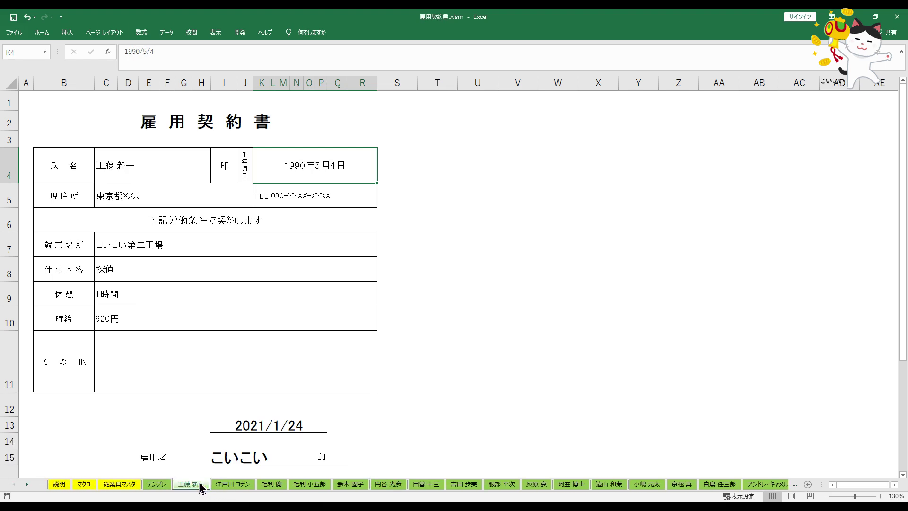
{"action": "left_click", "coordinate": [229, 485]}
{"action": "left_click", "coordinate": [276, 488]}
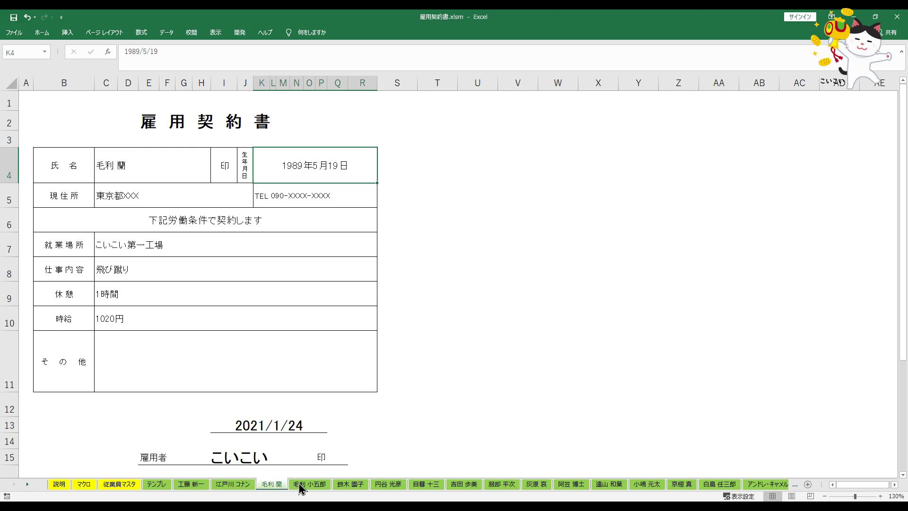
{"action": "left_click", "coordinate": [320, 486]}
{"action": "left_click", "coordinate": [276, 486]}
- Check the empty テンプレ sheet, then delete all generated contract sheets with the 削除 button
{"action": "left_click", "coordinate": [159, 485]}
{"action": "left_click", "coordinate": [84, 484]}
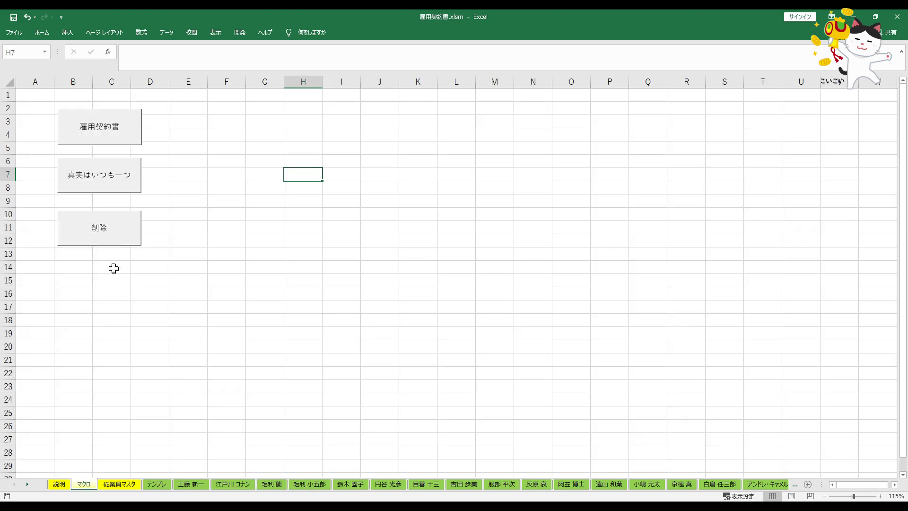
{"action": "left_click", "coordinate": [115, 238]}
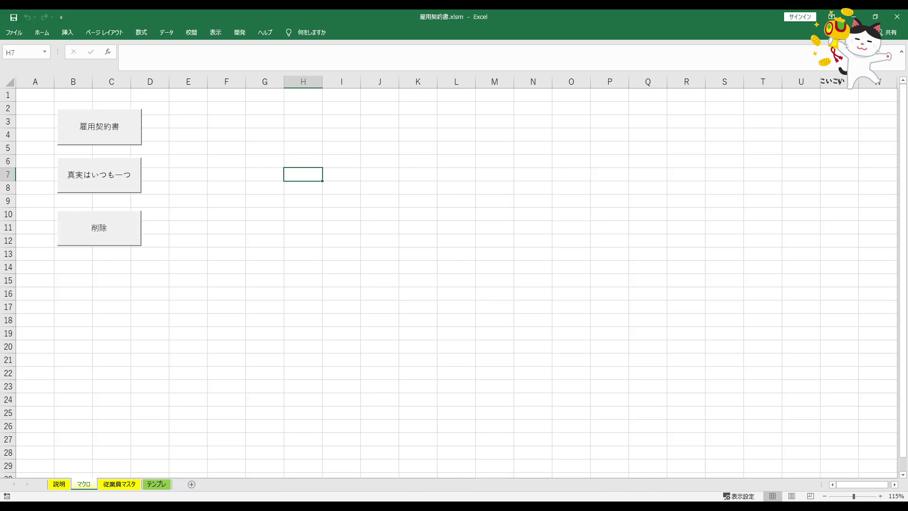
{"action": "left_click_drag", "start_coordinate": [807, 142], "coordinate": [362, 118]}
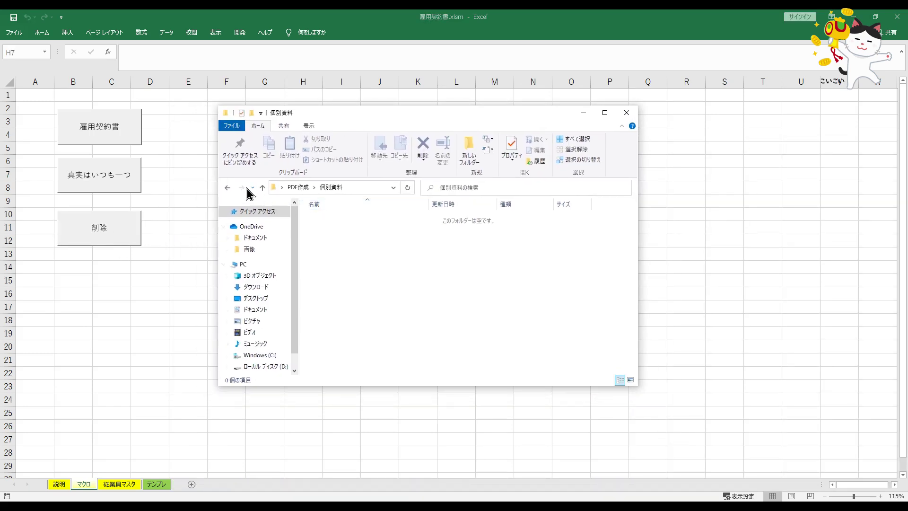
{"action": "left_click", "coordinate": [228, 188]}
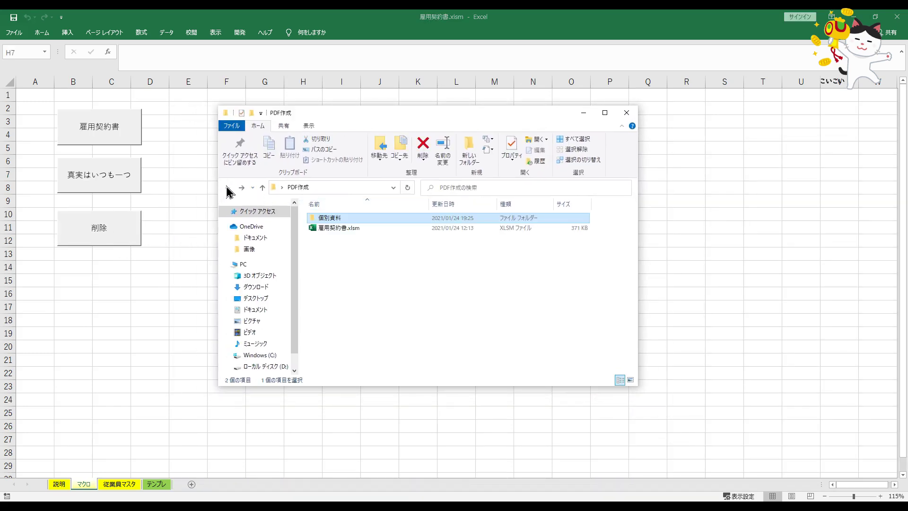
{"action": "double_click", "coordinate": [338, 218]}
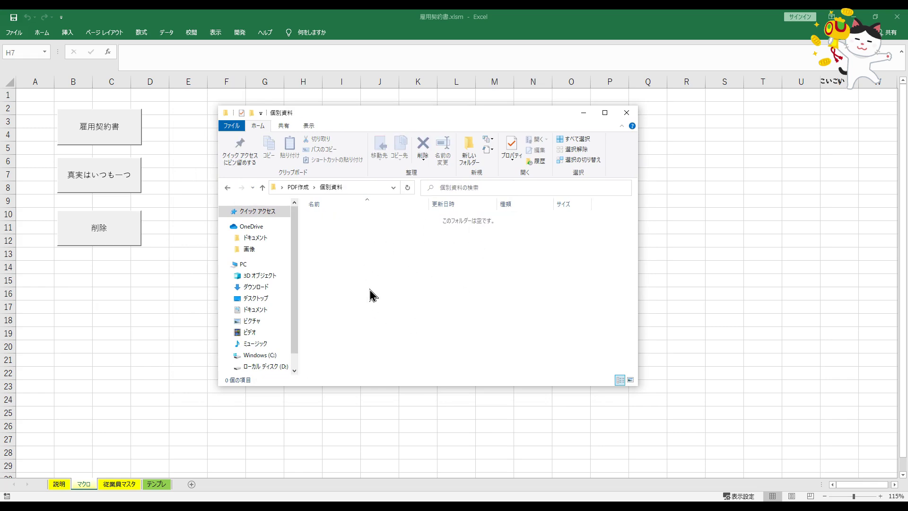
{"action": "left_click_drag", "start_coordinate": [380, 115], "coordinate": [468, 124]}
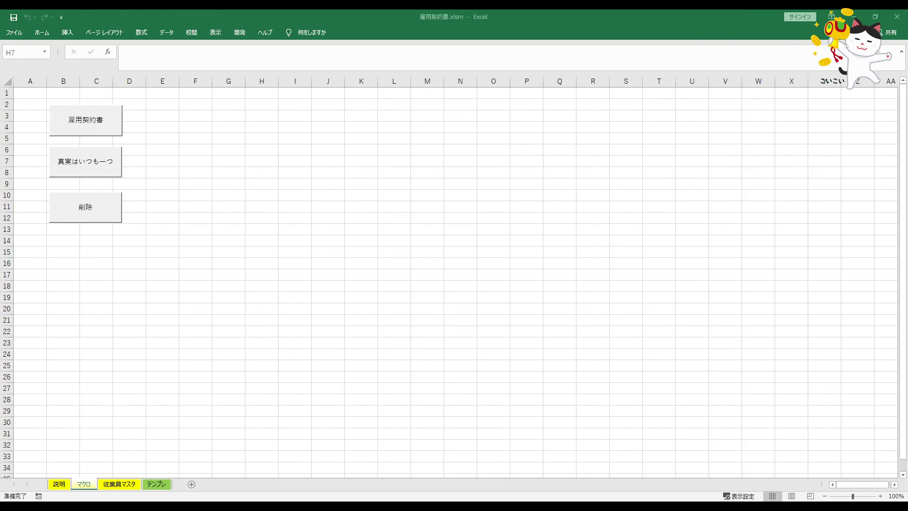
- Run the 真実はいつも一つ macro and confirm exporting each contract as its own workbook
{"action": "left_click", "coordinate": [88, 161]}
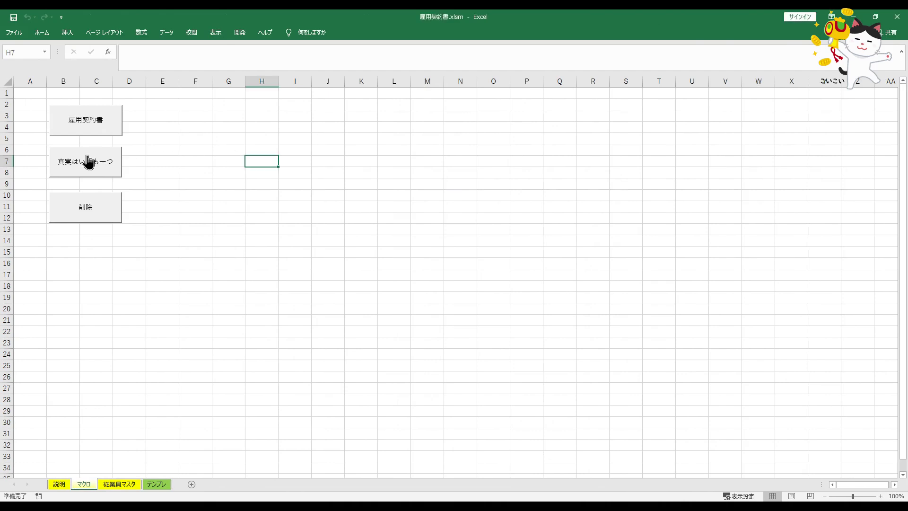
{"action": "left_click", "coordinate": [88, 161]}
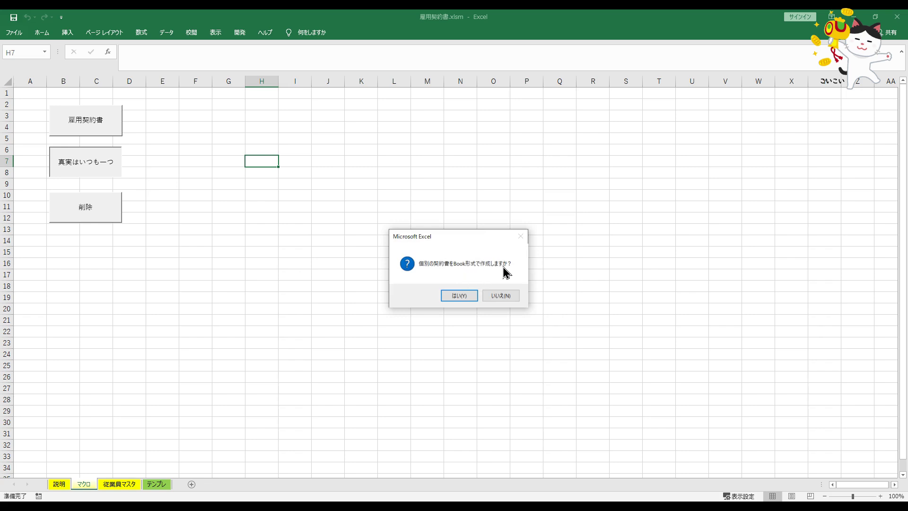
{"action": "left_click", "coordinate": [462, 298]}
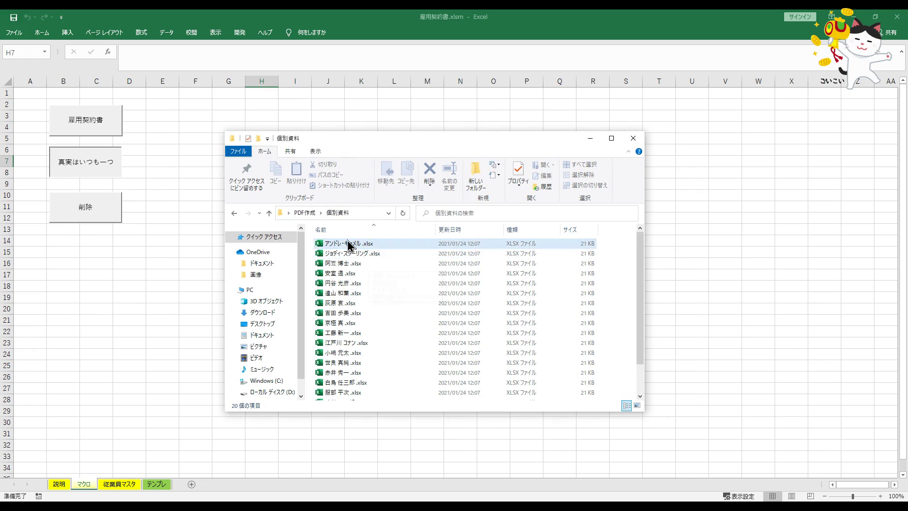
- Move the 個別資料 folder window aside and confirm creating the PDF contracts too
{"action": "left_click_drag", "start_coordinate": [380, 143], "coordinate": [718, 145]}
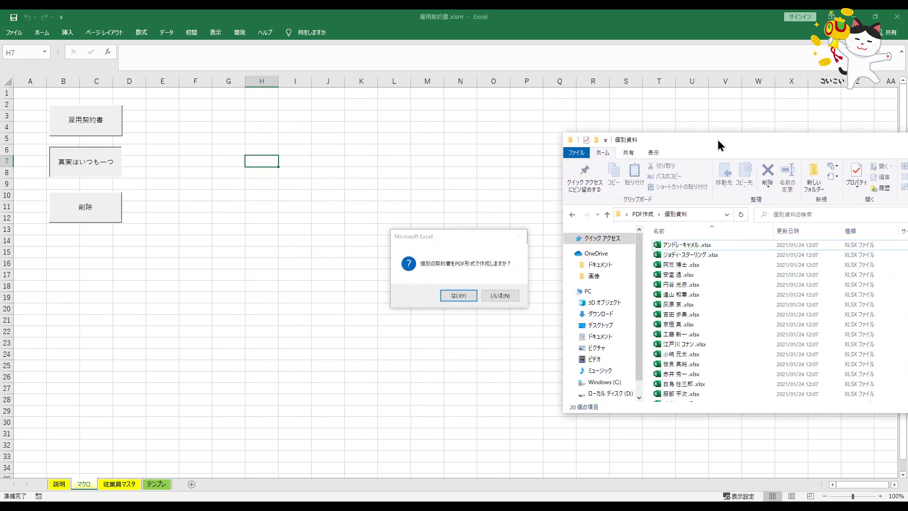
{"action": "left_click_drag", "start_coordinate": [717, 140], "coordinate": [907, 142]}
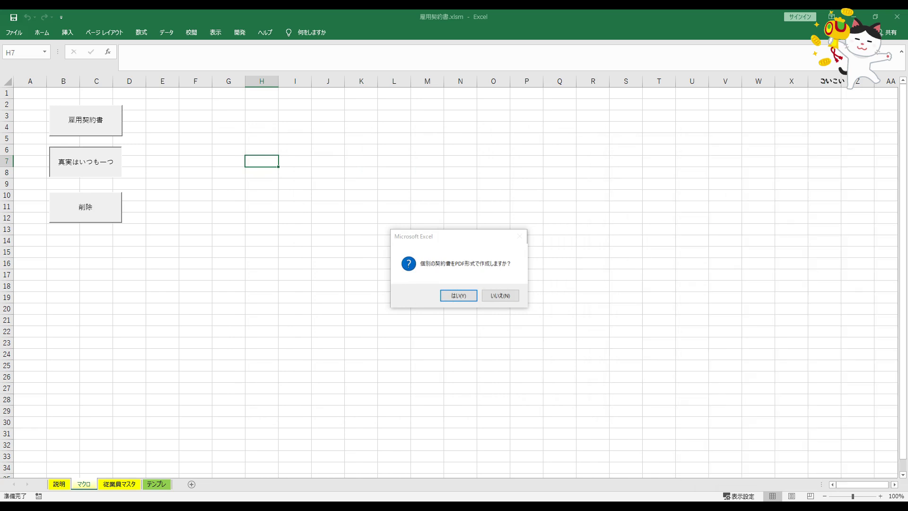
{"action": "left_click", "coordinate": [458, 296]}
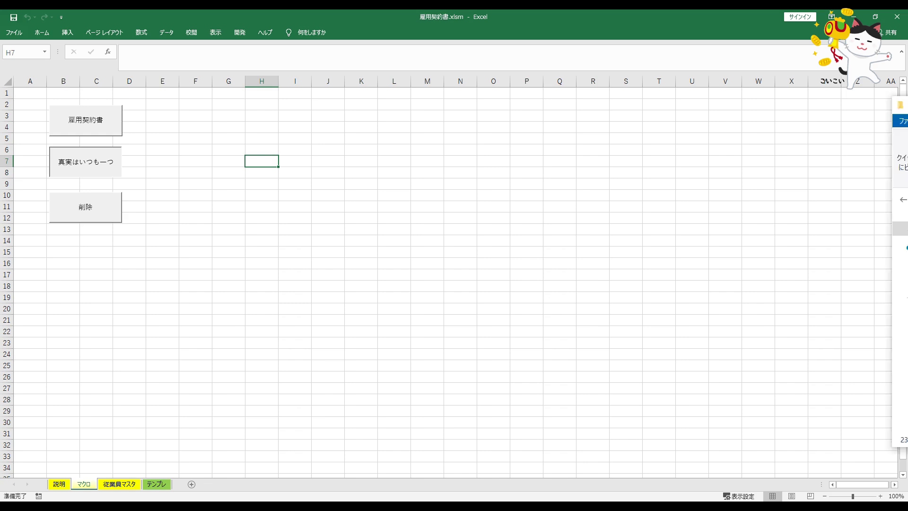
- Watch PDFs join the workbooks in 個別資料 (40 files) and dismiss the completion message
{"action": "mouse_move", "coordinate": [907, 142]}
{"action": "left_mouse_down"}
{"action": "mouse_move", "coordinate": [456, 126]}
{"action": "mouse_move", "coordinate": [450, 136]}
{"action": "left_mouse_up"}
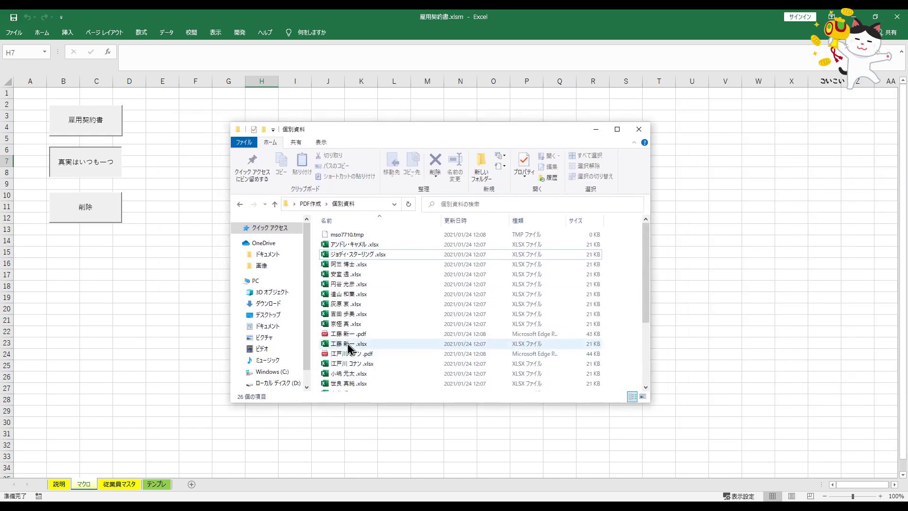
{"action": "scroll", "coordinate": [383, 348], "scroll_direction": "down", "scroll_amount": 3}
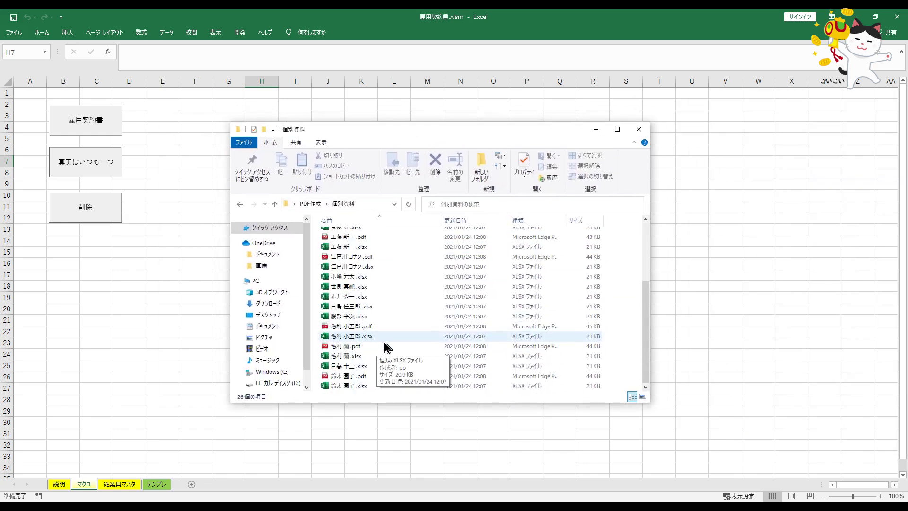
{"action": "scroll", "coordinate": [360, 364], "scroll_direction": "up", "scroll_amount": 2}
{"action": "scroll", "coordinate": [360, 364], "scroll_direction": "up", "scroll_amount": 2}
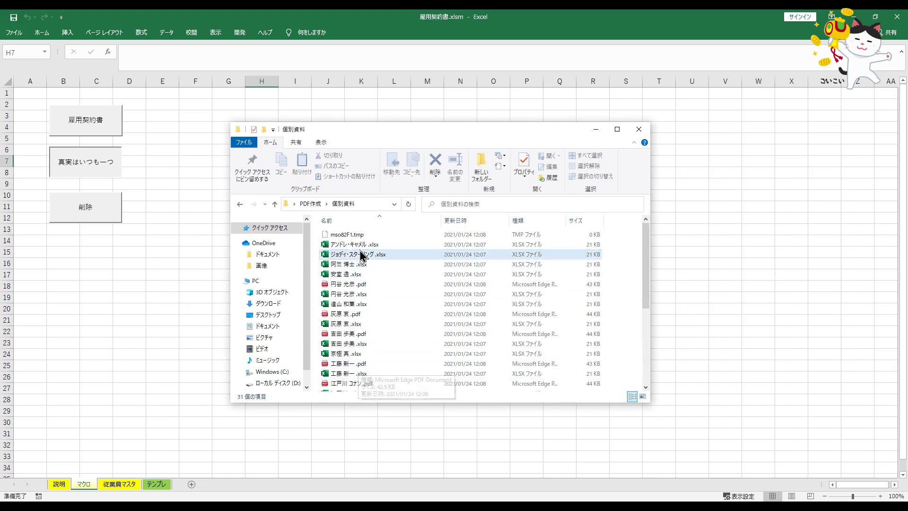
{"action": "scroll", "coordinate": [355, 293], "scroll_direction": "down", "scroll_amount": 3}
{"action": "scroll", "coordinate": [354, 346], "scroll_direction": "down", "scroll_amount": 1}
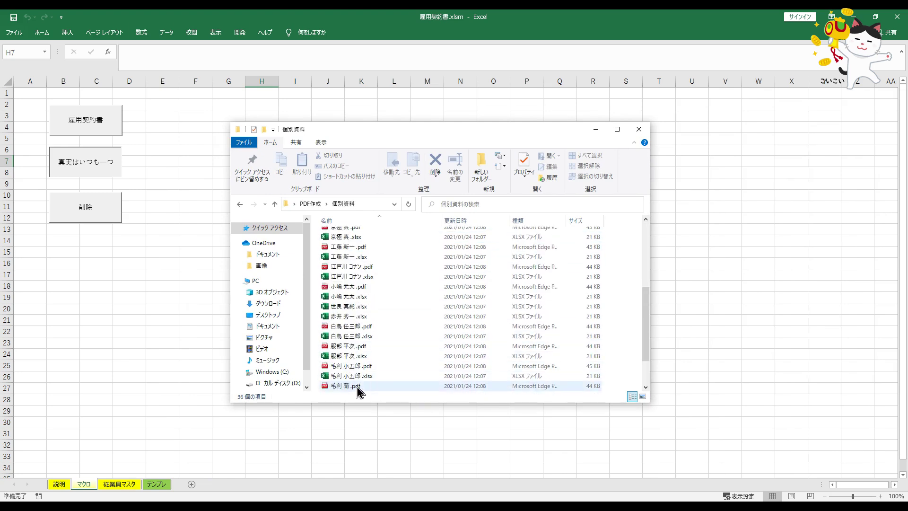
{"action": "mouse_move", "coordinate": [396, 136]}
{"action": "left_mouse_down"}
{"action": "mouse_move", "coordinate": [624, 85]}
{"action": "mouse_move", "coordinate": [275, 103]}
{"action": "left_mouse_up"}
{"action": "scroll", "coordinate": [405, 290], "scroll_direction": "up", "scroll_amount": 1}
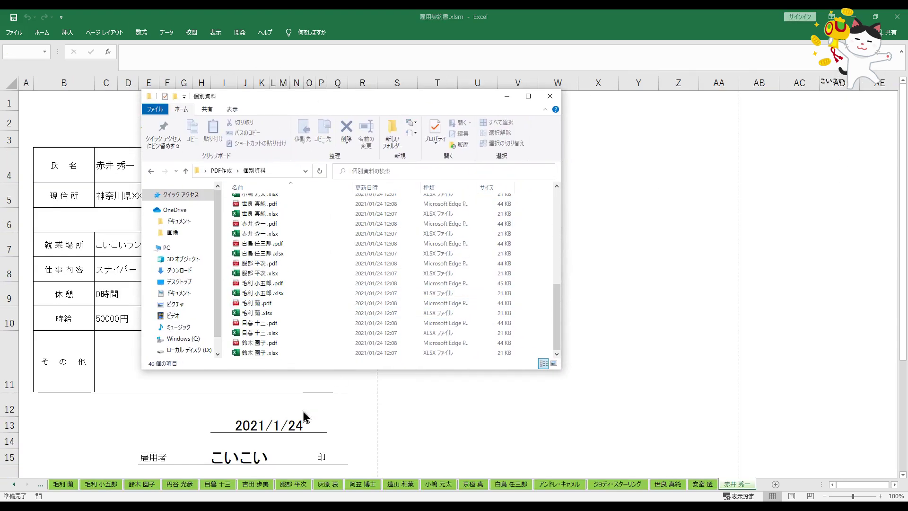
{"action": "left_click", "coordinate": [464, 292]}
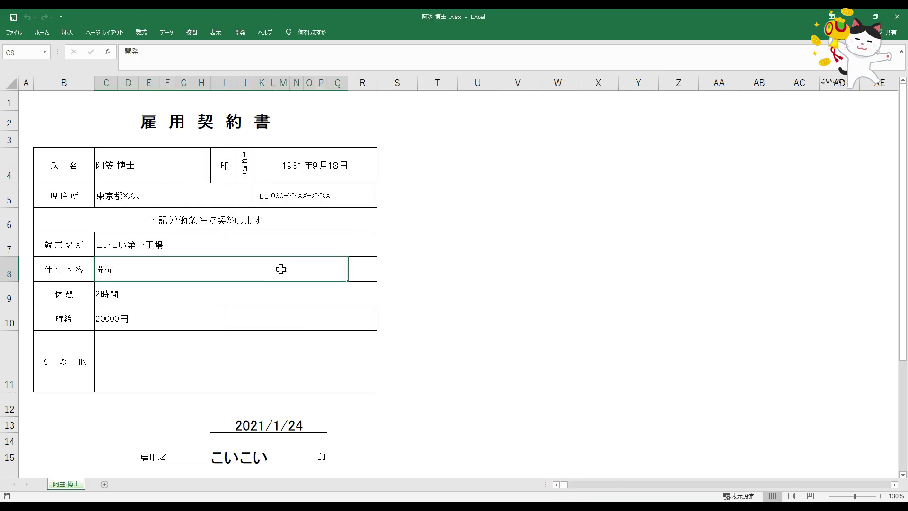
- Close the exported employee workbook and open that employee's PDF contract from 個別資料
{"action": "scroll", "coordinate": [335, 303], "scroll_direction": "down", "scroll_amount": 4}
{"action": "scroll", "coordinate": [334, 330], "scroll_direction": "up", "scroll_amount": 4}
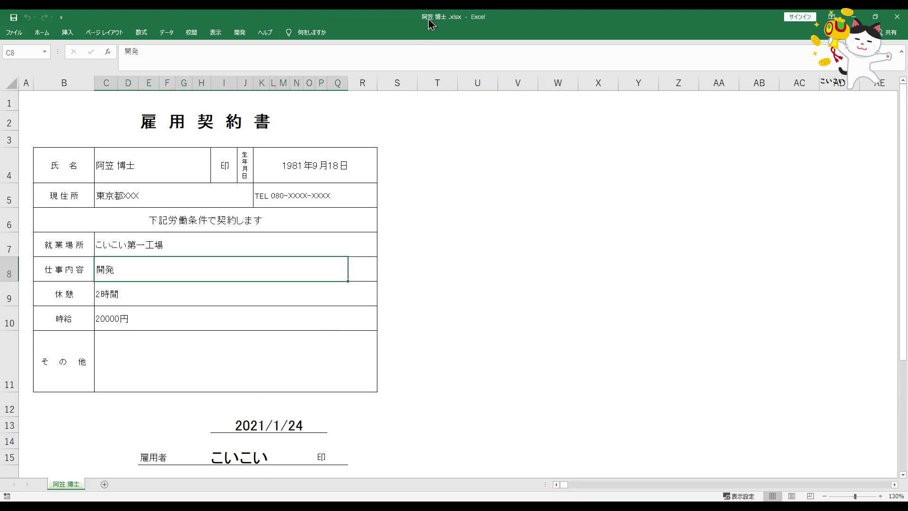
{"action": "left_click", "coordinate": [897, 16]}
{"action": "key", "text": "alt+Tab"}
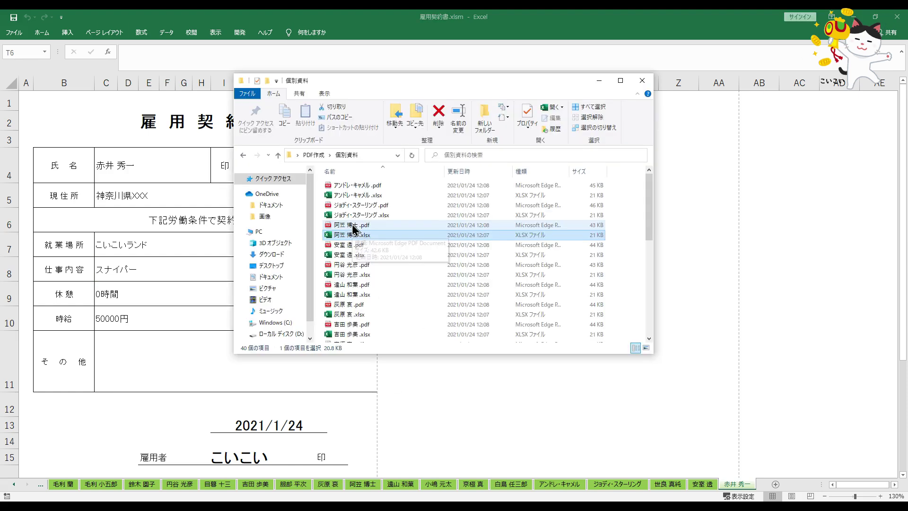
{"action": "double_click", "coordinate": [354, 226]}
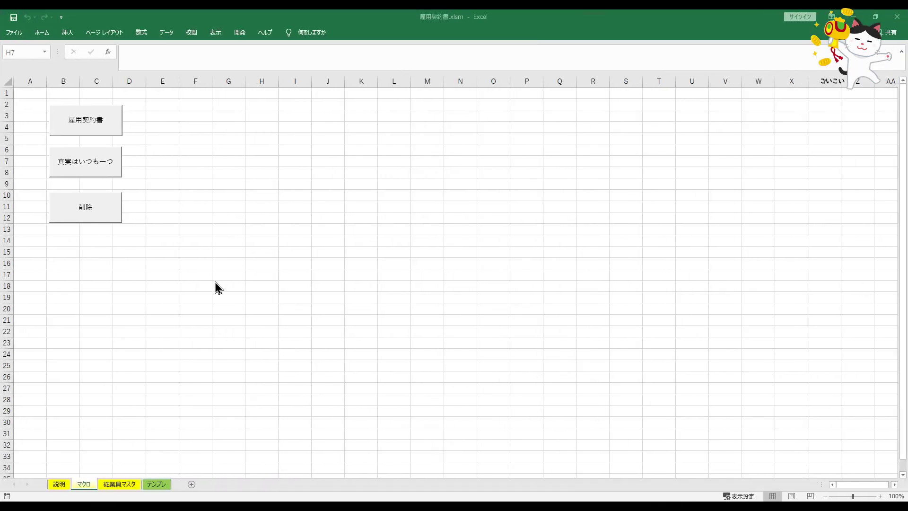
{"action": "left_click", "coordinate": [126, 484]}
{"action": "scroll", "coordinate": [228, 335], "scroll_direction": "down", "scroll_amount": 5}
{"action": "scroll", "coordinate": [228, 336], "scroll_direction": "up", "scroll_amount": 1}
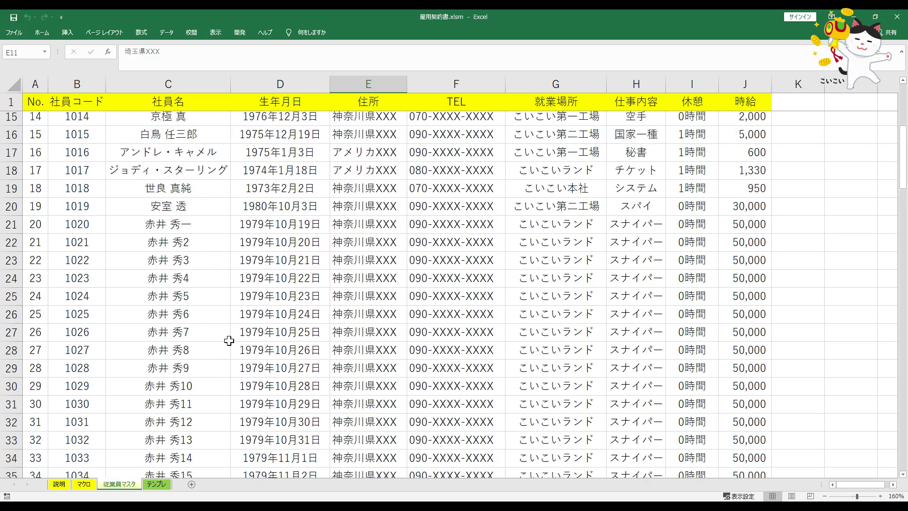
{"action": "scroll", "coordinate": [229, 336], "scroll_direction": "up", "scroll_amount": 1}
{"action": "left_click", "coordinate": [195, 266]}
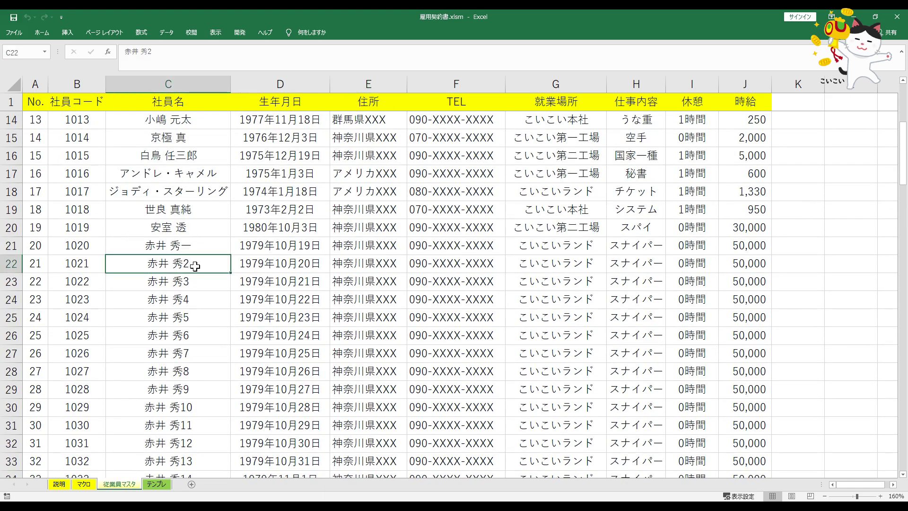
{"action": "left_click", "coordinate": [183, 287]}
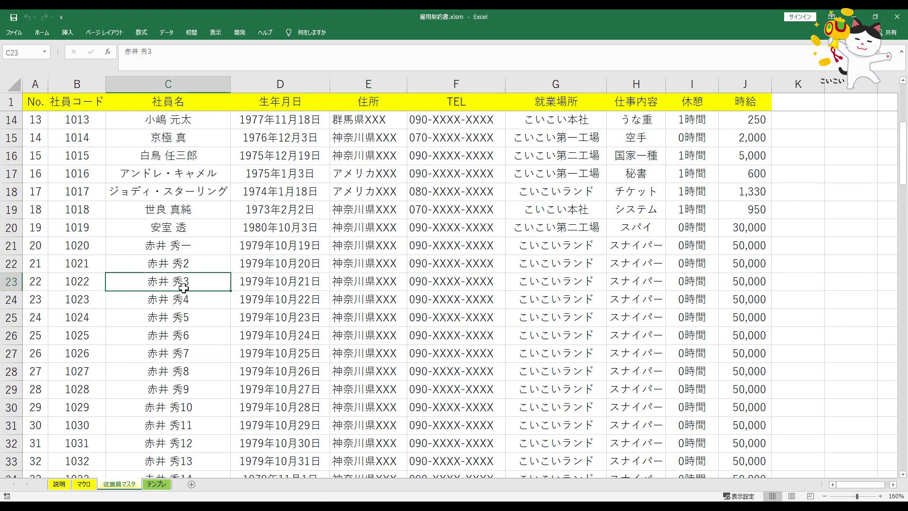
{"action": "key", "text": "ctrl+shift+Down"}
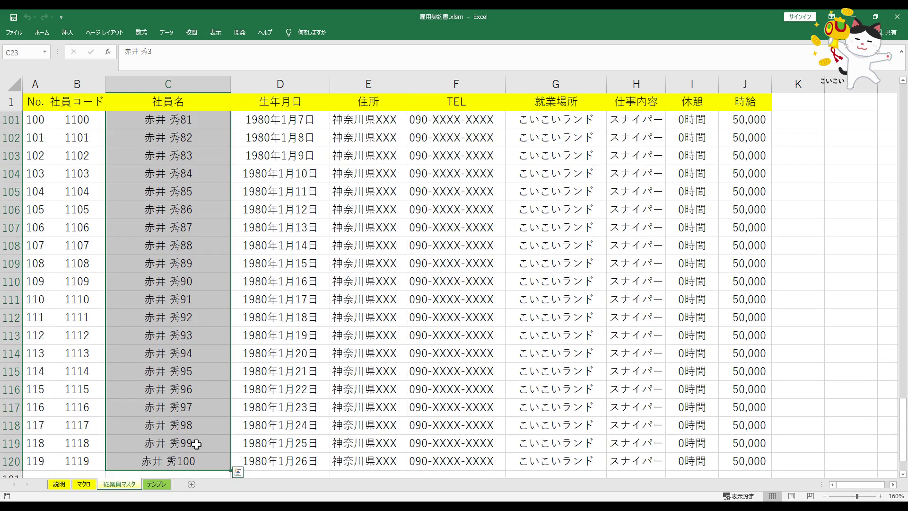
{"action": "left_click", "coordinate": [203, 355]}
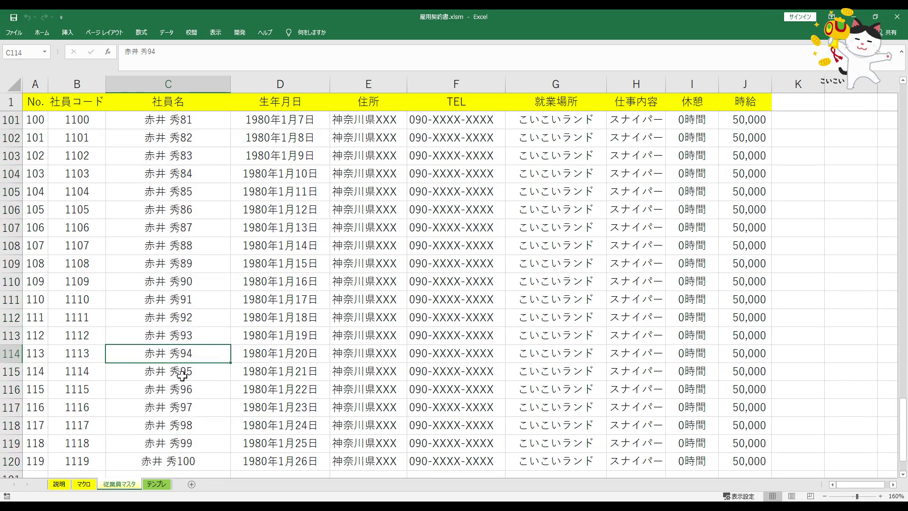
{"action": "scroll", "coordinate": [173, 391], "scroll_direction": "down", "scroll_amount": 1}
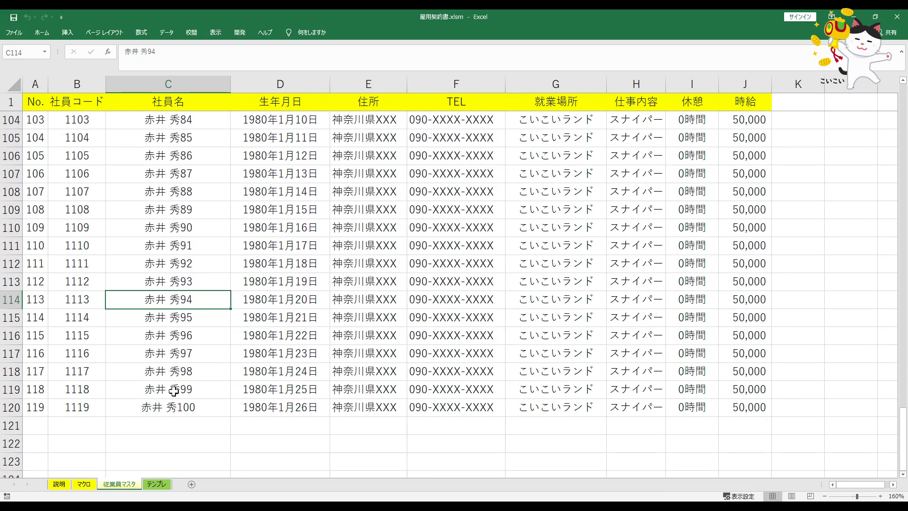
{"action": "left_click", "coordinate": [86, 484]}
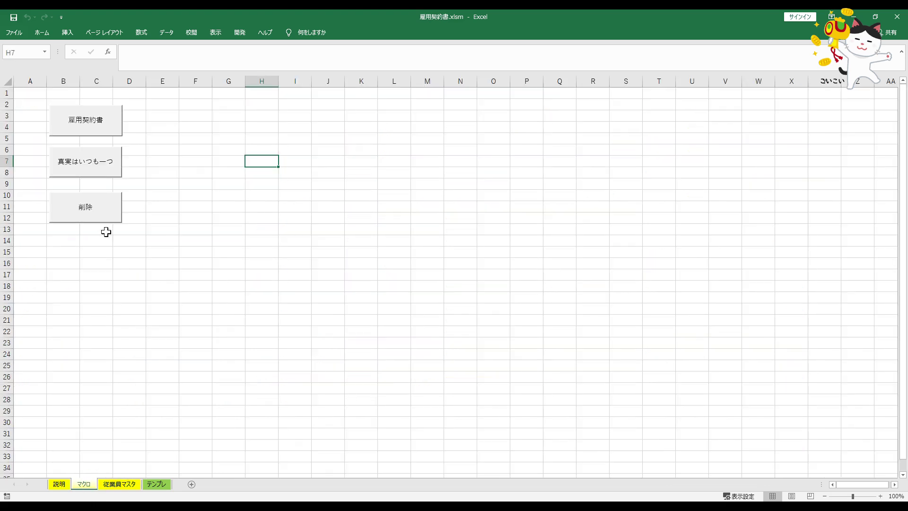
- Rerun the 真実はいつも一つ macro and accept Book-format export of every contract
{"action": "left_click", "coordinate": [97, 167]}
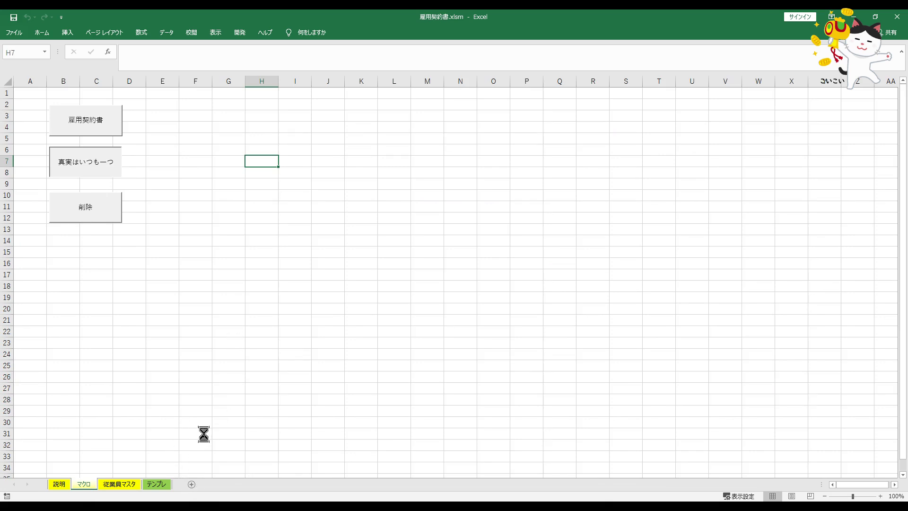
{"action": "left_click_drag", "start_coordinate": [456, 239], "coordinate": [433, 210]}
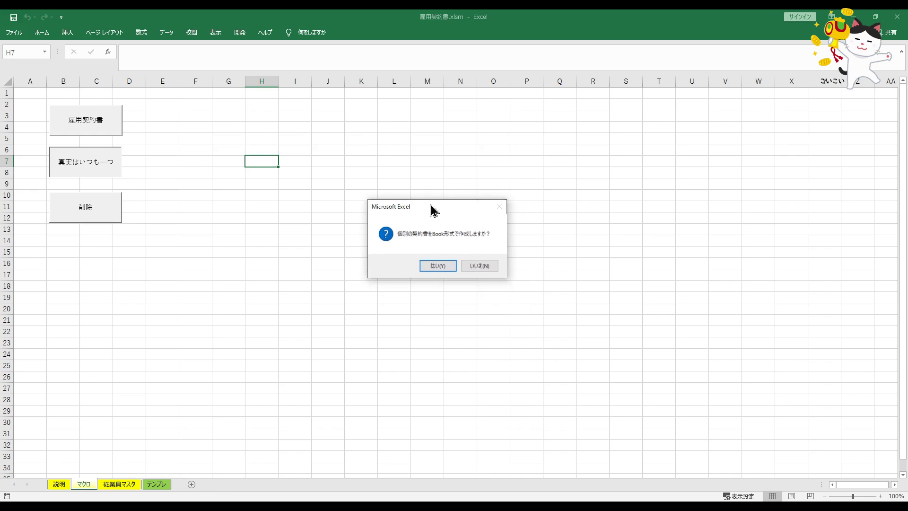
{"action": "left_click", "coordinate": [438, 266]}
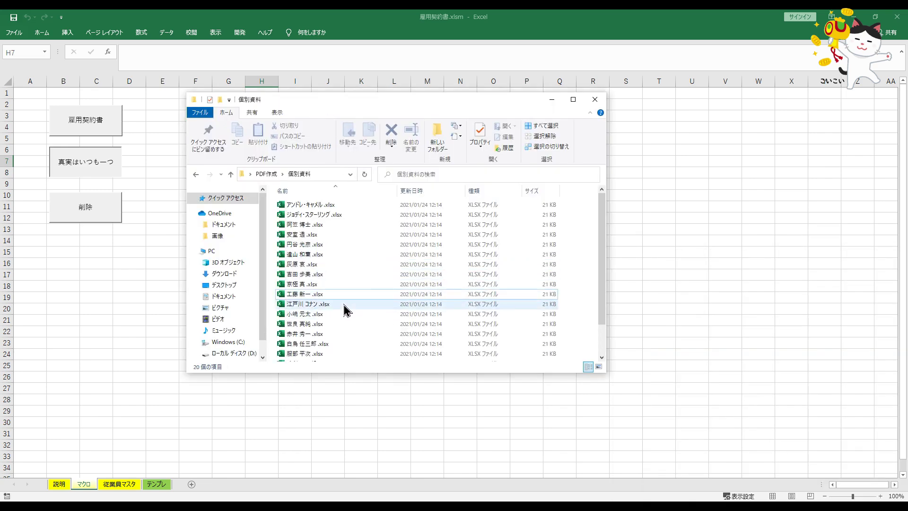
- Scroll the 個別資料 folder while the .xlsx contracts are saved, until 119 items appear
{"action": "scroll", "coordinate": [344, 306], "scroll_direction": "down", "scroll_amount": 2}
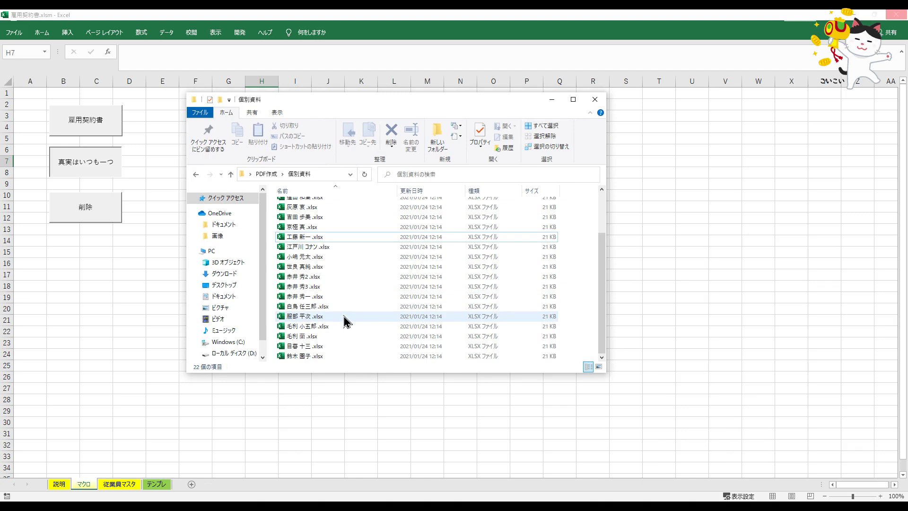
{"action": "scroll", "coordinate": [323, 288], "scroll_direction": "down", "scroll_amount": 4}
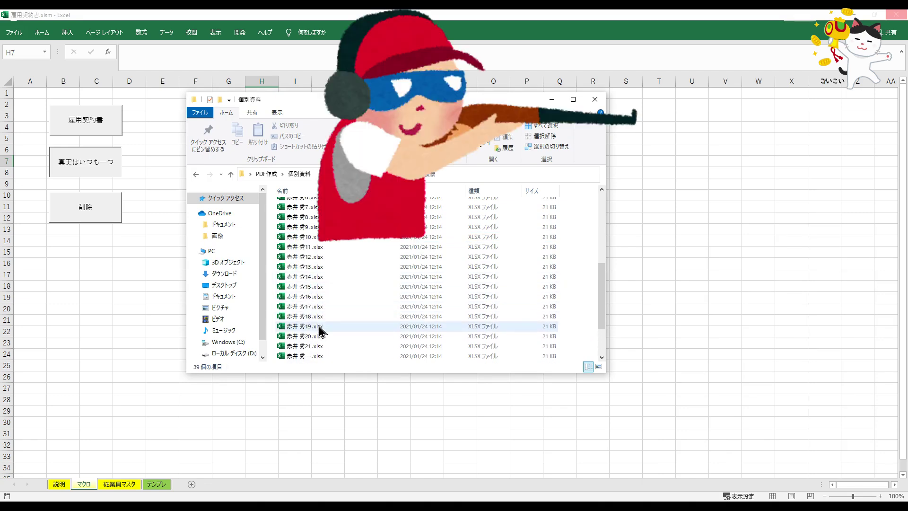
{"action": "scroll", "coordinate": [321, 329], "scroll_direction": "down", "scroll_amount": 4}
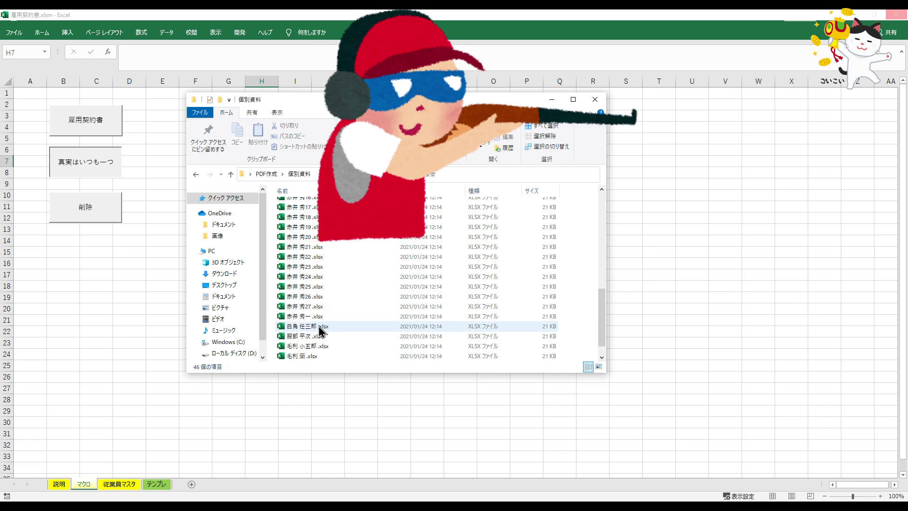
{"action": "scroll", "coordinate": [321, 330], "scroll_direction": "down", "scroll_amount": 3}
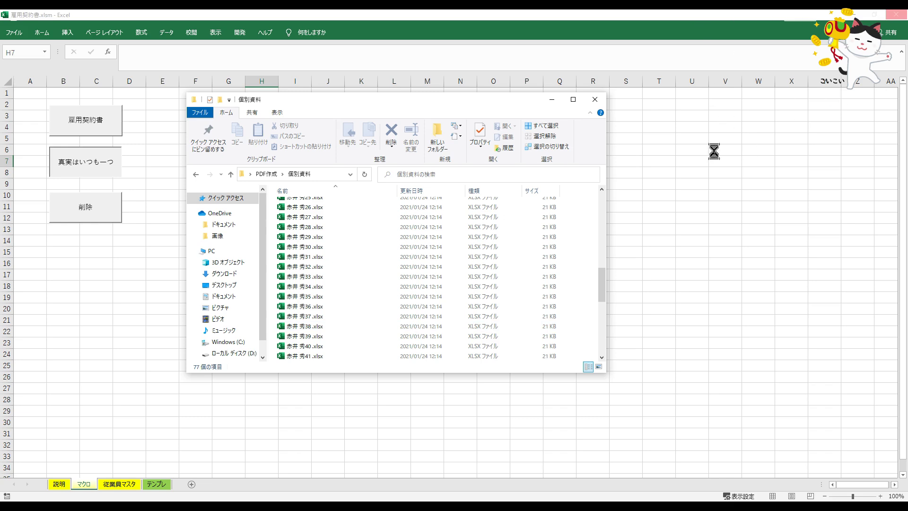
{"action": "scroll", "coordinate": [402, 338], "scroll_direction": "down", "scroll_amount": 8}
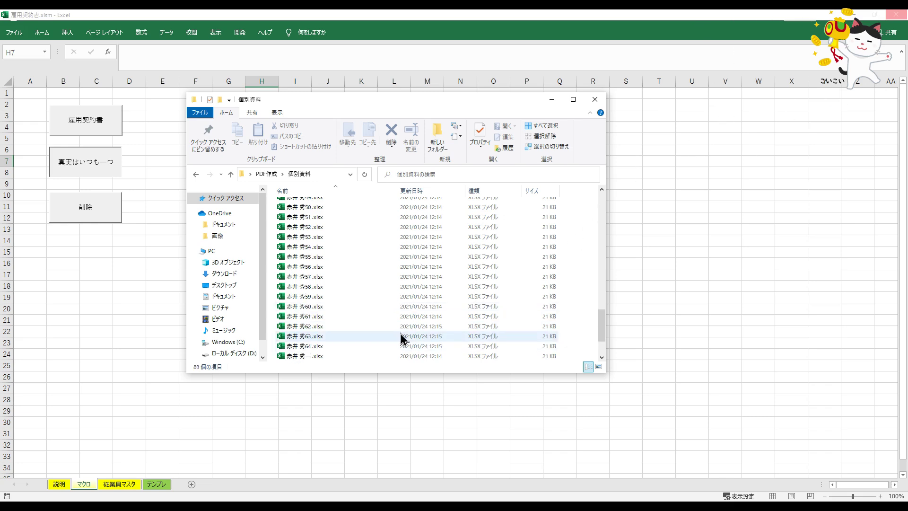
{"action": "scroll", "coordinate": [385, 335], "scroll_direction": "down", "scroll_amount": 3}
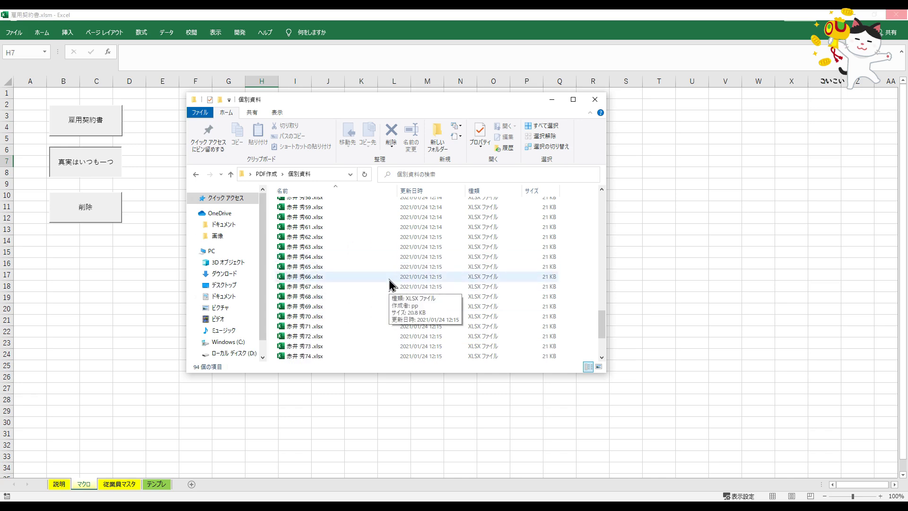
{"action": "scroll", "coordinate": [389, 283], "scroll_direction": "down", "scroll_amount": 5}
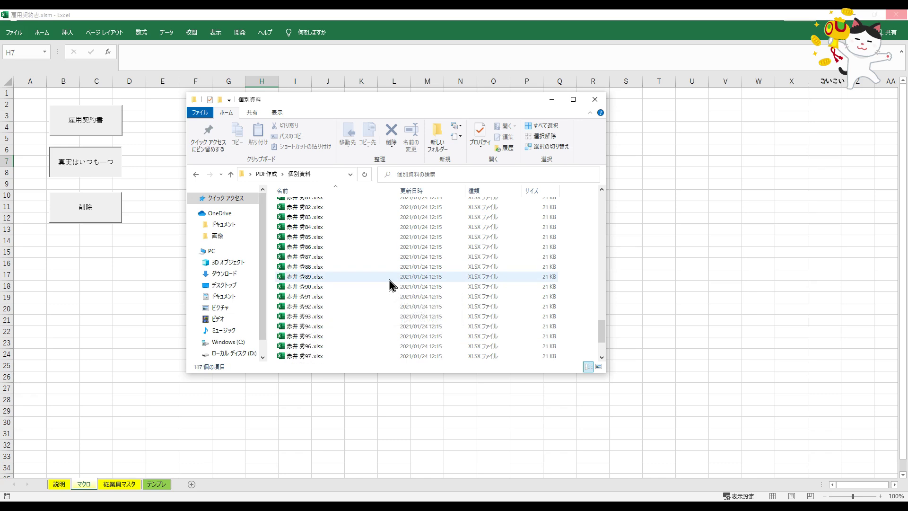
{"action": "scroll", "coordinate": [390, 283], "scroll_direction": "down", "scroll_amount": 4}
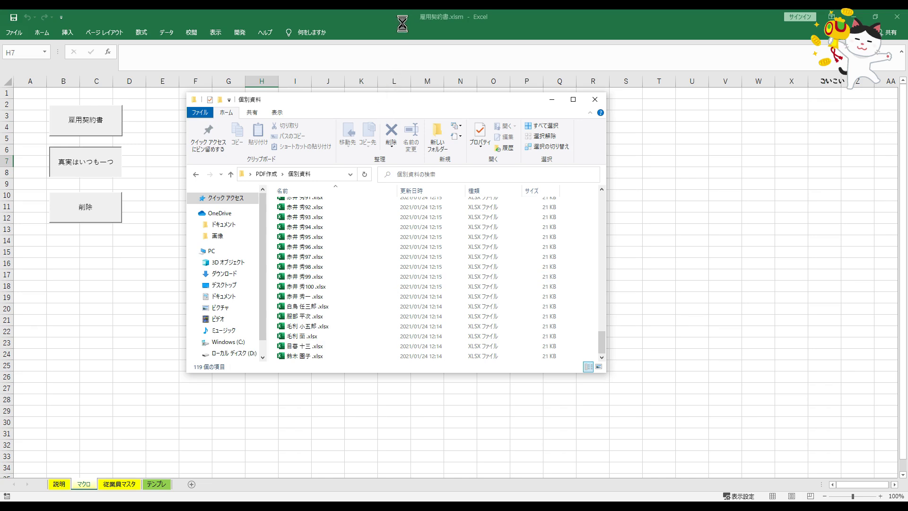
- Approve PDF output, then highlight the koyou macro code and its Book and PDF prompt blocks
{"action": "left_click", "coordinate": [457, 297]}
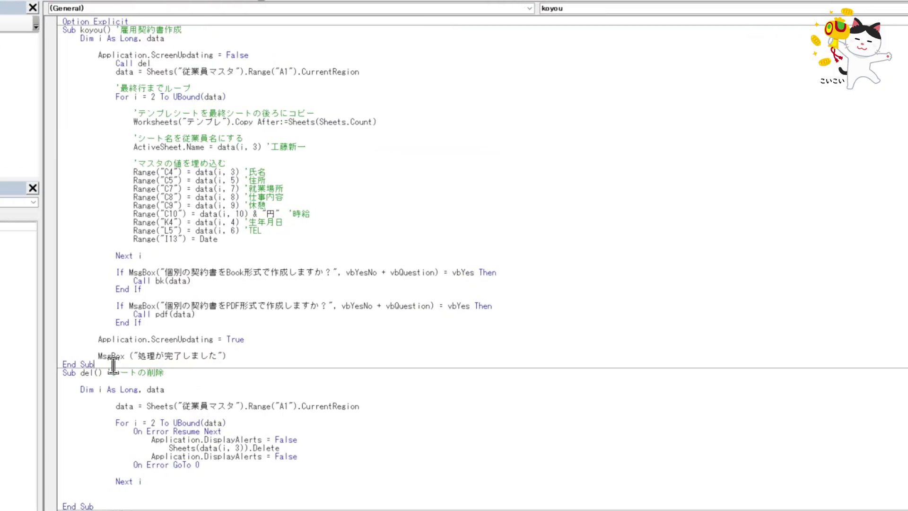
{"action": "left_click_drag", "start_coordinate": [185, 490], "coordinate": [57, 21]}
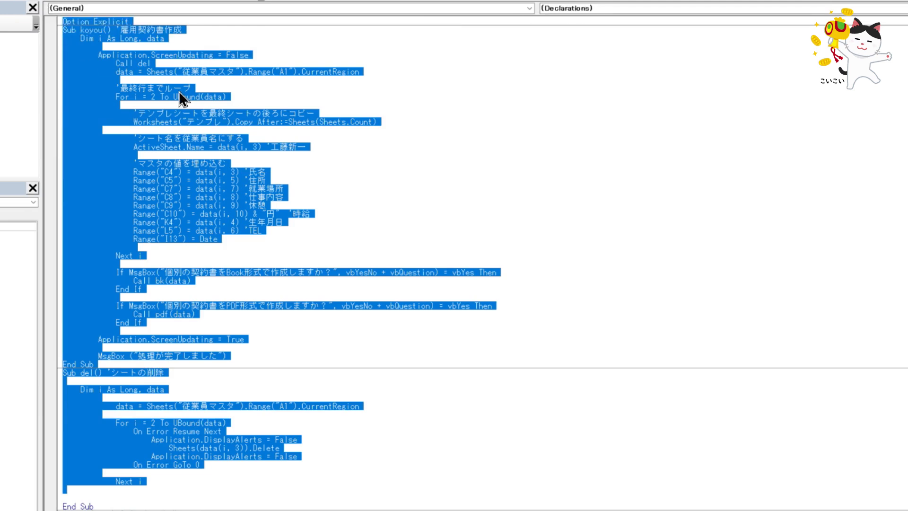
{"action": "left_click", "coordinate": [180, 94]}
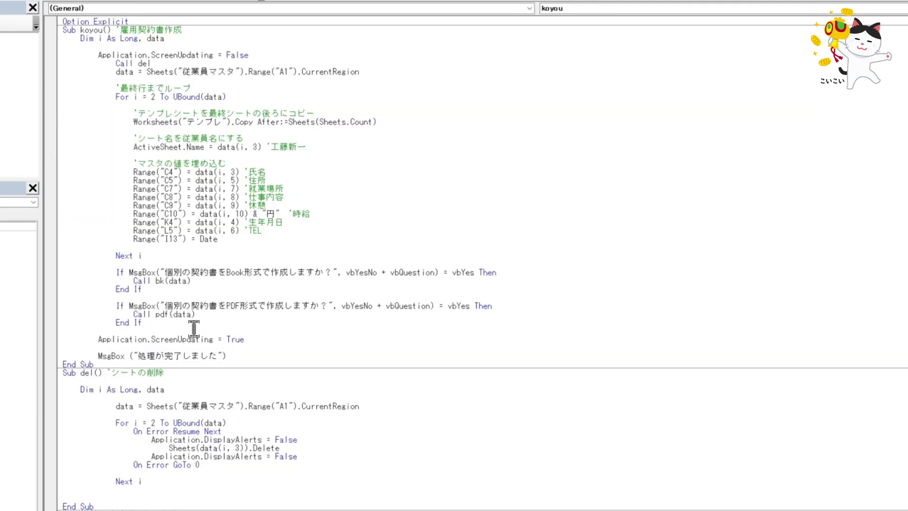
{"action": "left_click_drag", "start_coordinate": [175, 324], "coordinate": [50, 267]}
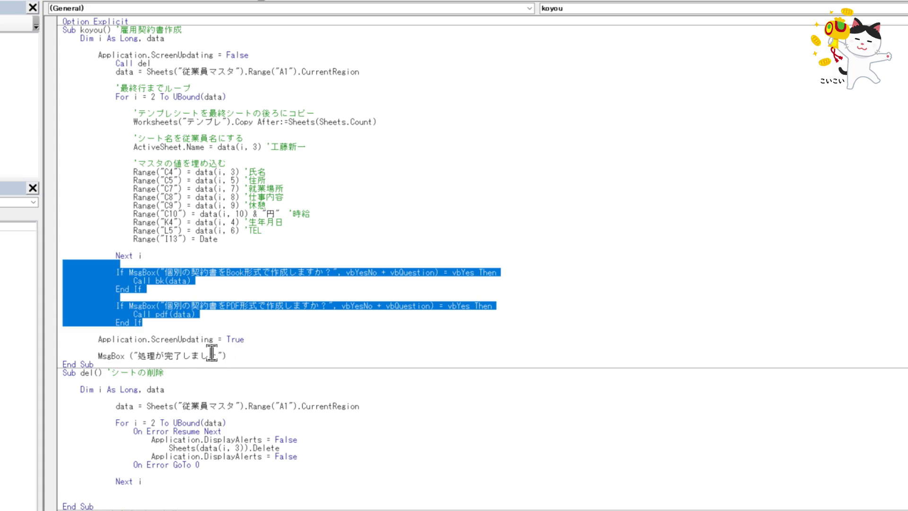
{"action": "left_click", "coordinate": [221, 302]}
- Highlight the Call bk(data), Call pdf(data) and 従業員マスタ CurrentRegion lines
{"action": "left_click_drag", "start_coordinate": [208, 283], "coordinate": [133, 281]}
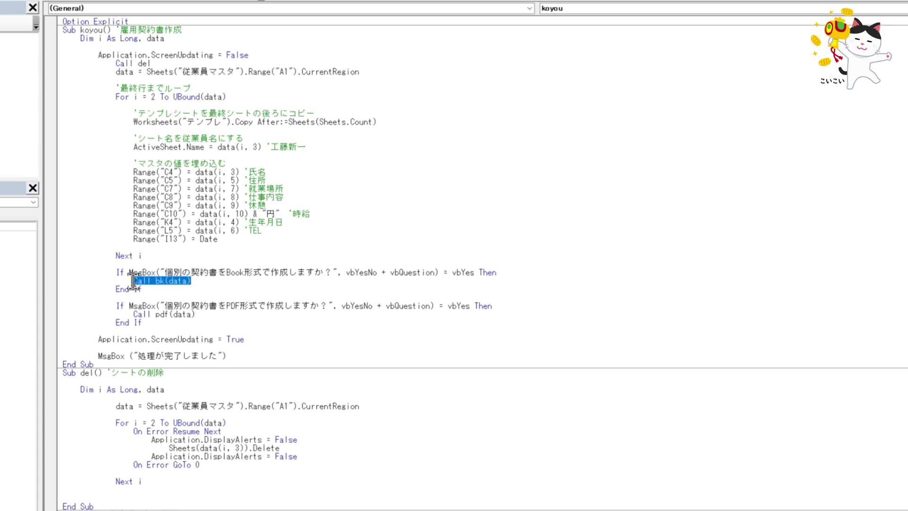
{"action": "left_click_drag", "start_coordinate": [195, 314], "coordinate": [129, 315]}
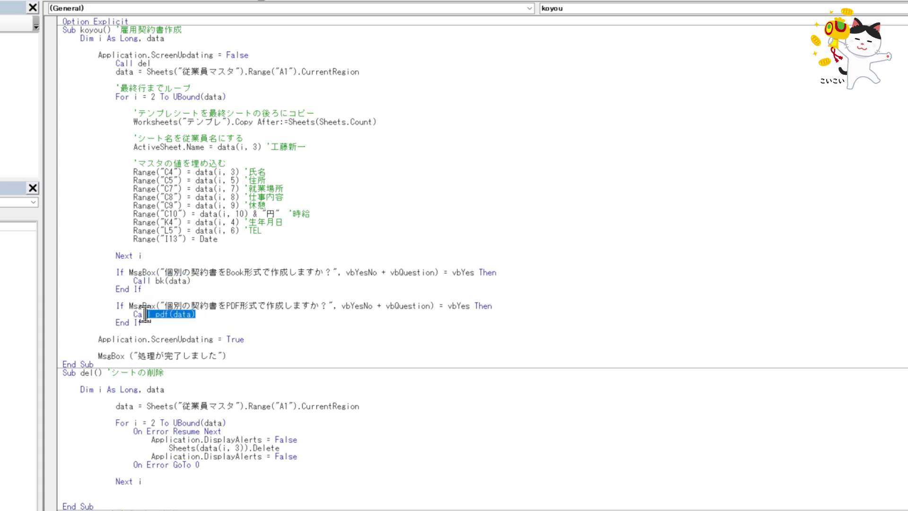
{"action": "left_click_drag", "start_coordinate": [194, 281], "coordinate": [133, 281]}
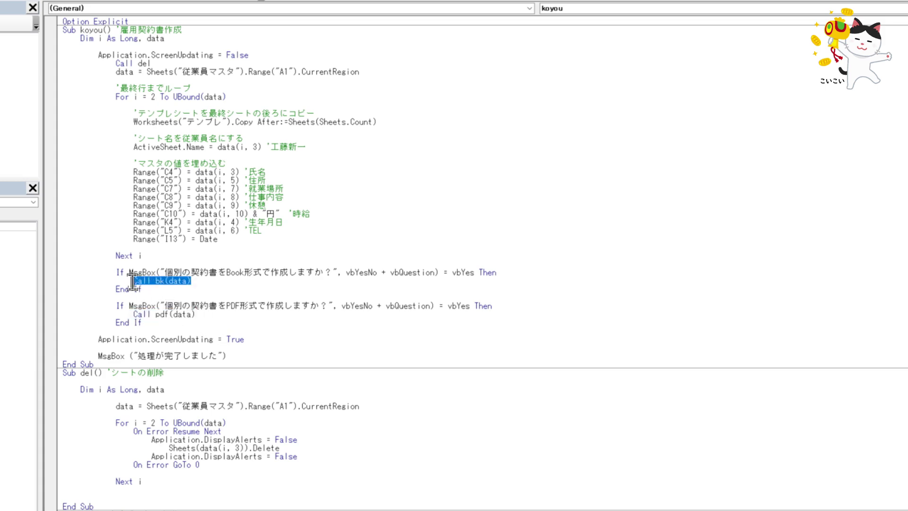
{"action": "left_click_drag", "start_coordinate": [366, 73], "coordinate": [113, 74]}
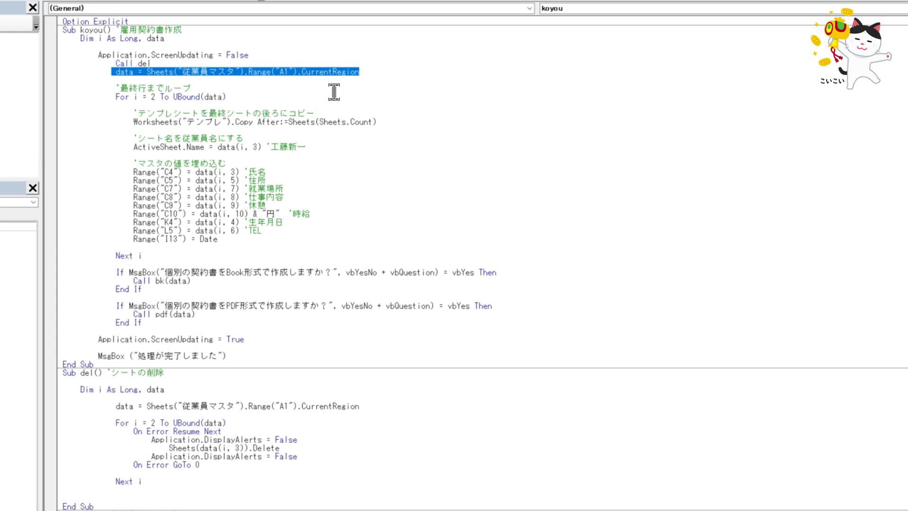
{"action": "left_click_drag", "start_coordinate": [360, 73], "coordinate": [114, 71]}
{"action": "left_click_drag", "start_coordinate": [194, 281], "coordinate": [117, 281]}
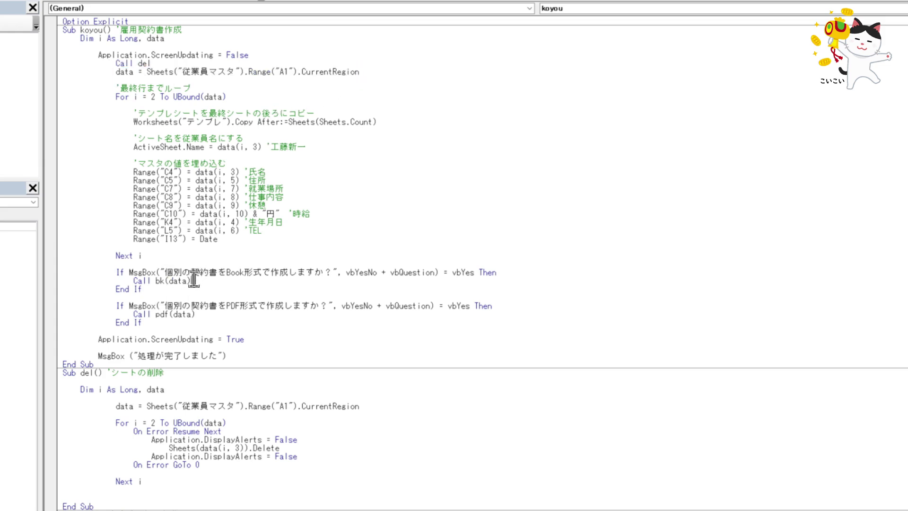
{"action": "scroll", "coordinate": [206, 298], "scroll_direction": "down", "scroll_amount": 5}
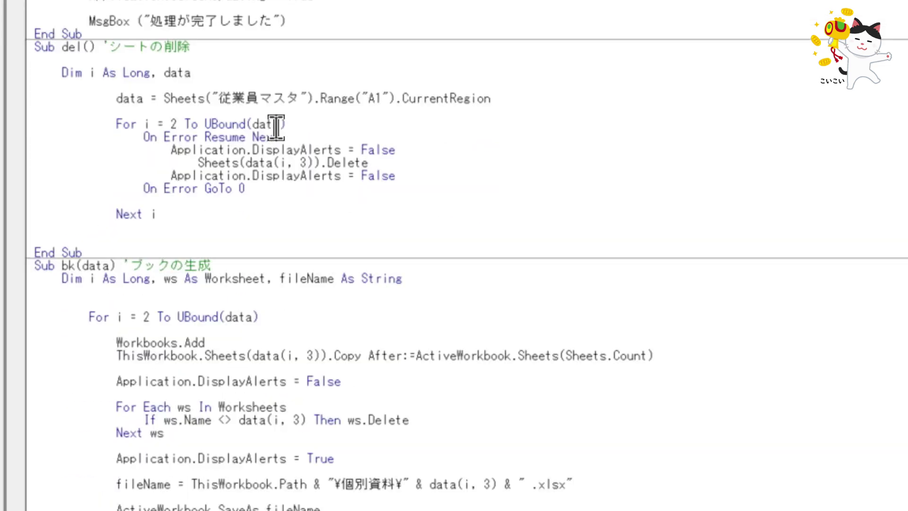
{"action": "scroll", "coordinate": [276, 128], "scroll_direction": "down", "scroll_amount": 5}
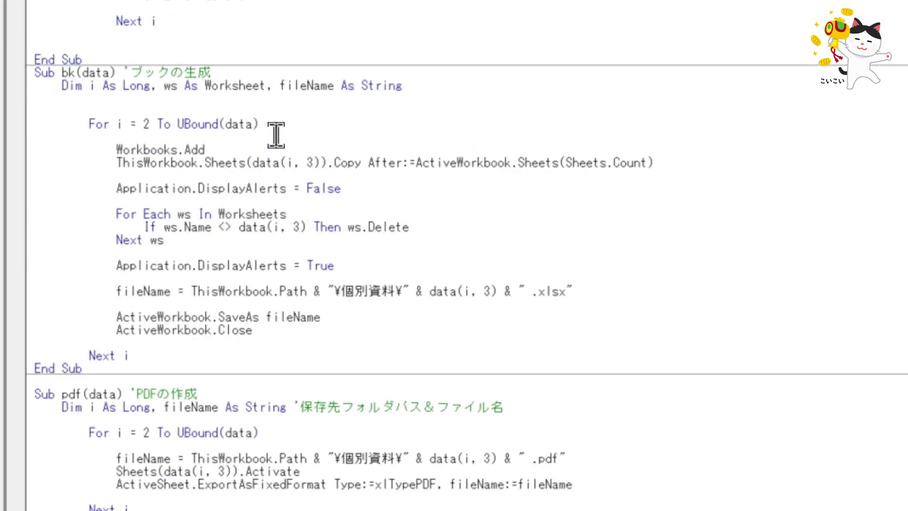
{"action": "scroll", "coordinate": [272, 137], "scroll_direction": "down", "scroll_amount": 1}
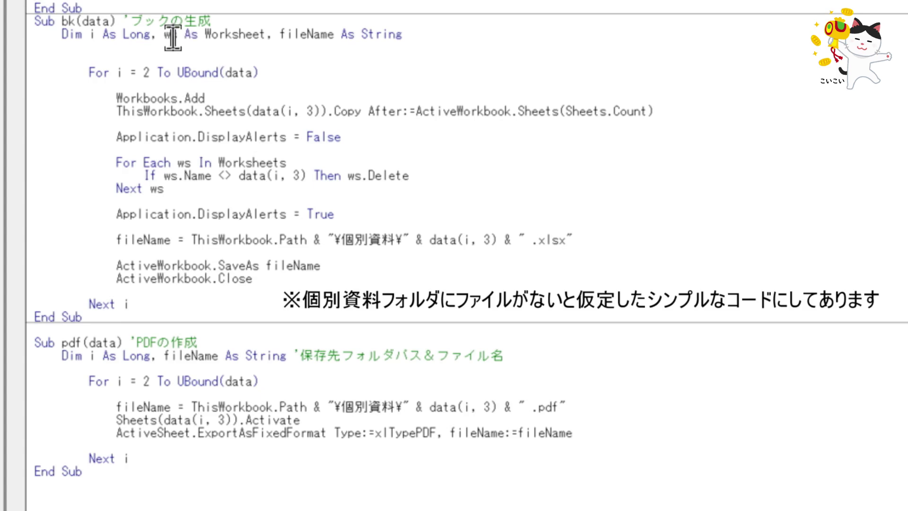
{"action": "mouse_move", "coordinate": [83, 72]}
{"action": "left_mouse_down"}
{"action": "mouse_move", "coordinate": [193, 75]}
{"action": "mouse_move", "coordinate": [365, 303]}
{"action": "left_mouse_up"}
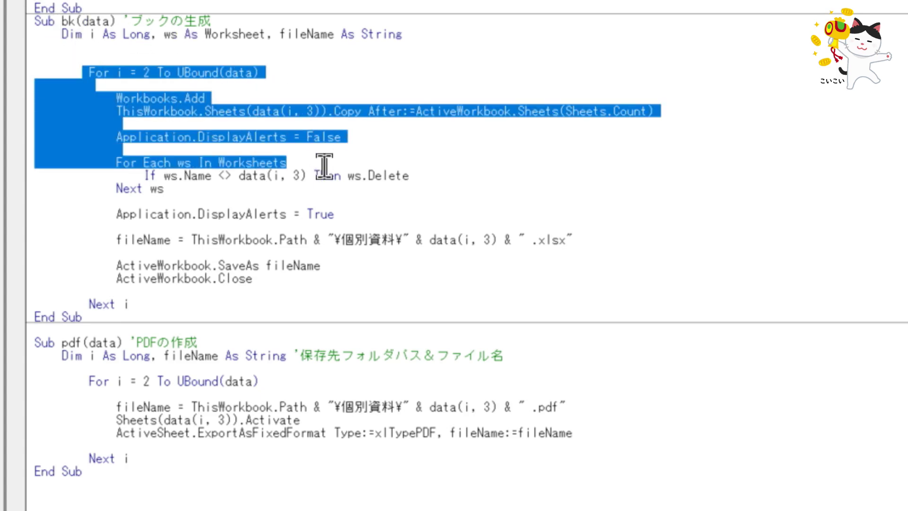
{"action": "left_click", "coordinate": [260, 201]}
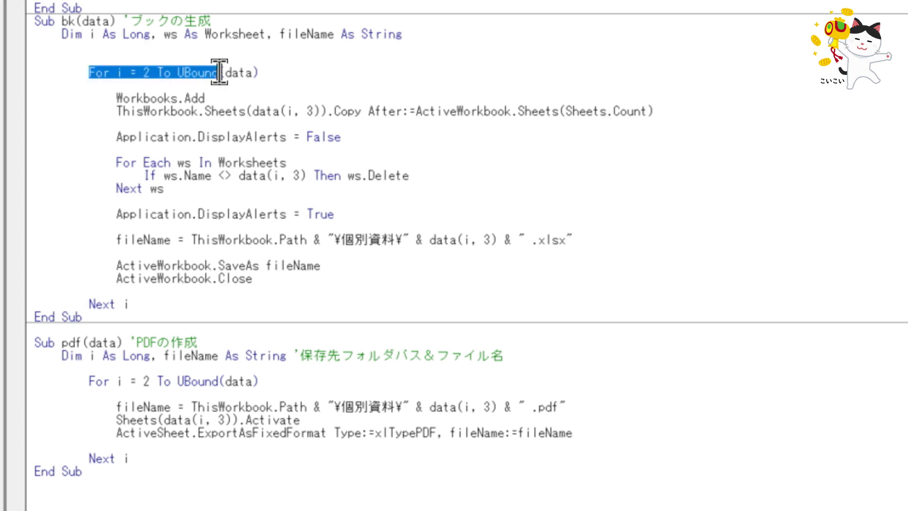
{"action": "left_click_drag", "start_coordinate": [89, 72], "coordinate": [261, 73]}
{"action": "left_click_drag", "start_coordinate": [116, 98], "coordinate": [205, 98]}
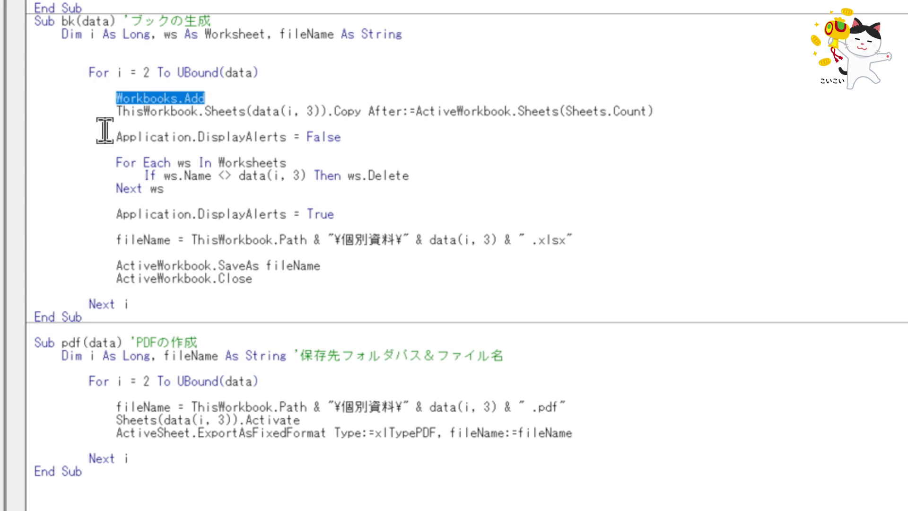
{"action": "left_click_drag", "start_coordinate": [117, 111], "coordinate": [654, 114]}
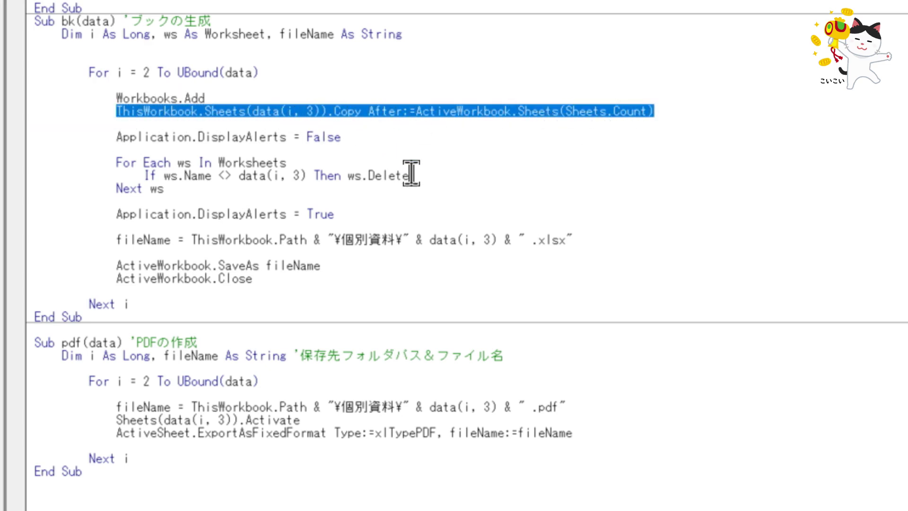
{"action": "left_click_drag", "start_coordinate": [266, 201], "coordinate": [37, 162]}
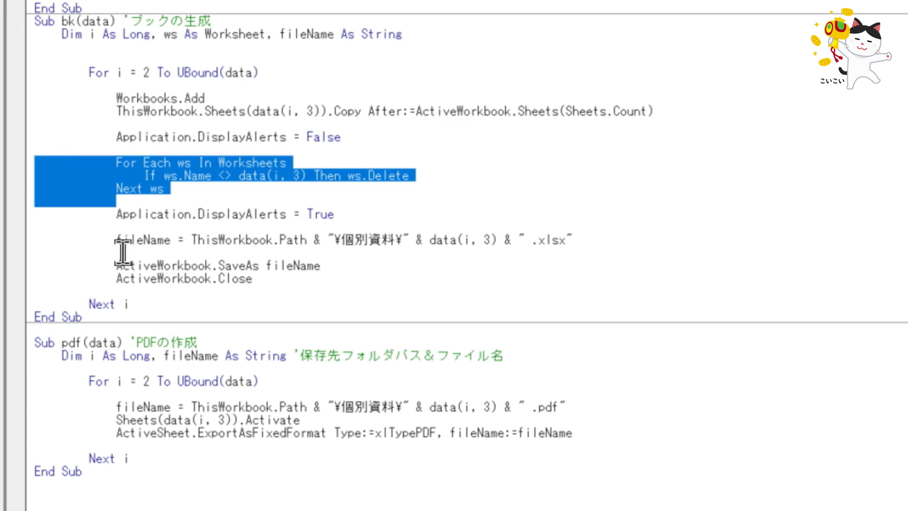
{"action": "mouse_move", "coordinate": [116, 240]}
{"action": "left_mouse_down"}
{"action": "mouse_move", "coordinate": [417, 228]}
{"action": "mouse_move", "coordinate": [577, 240]}
{"action": "left_mouse_up"}
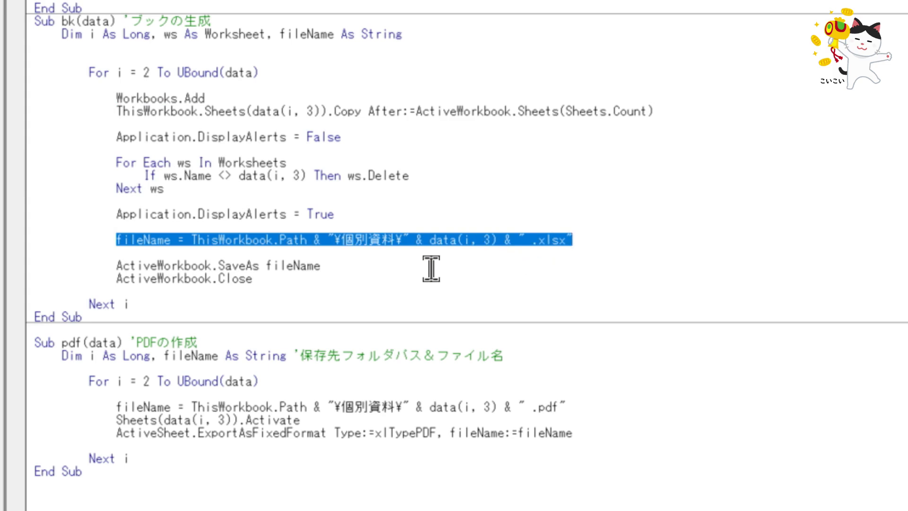
{"action": "left_click_drag", "start_coordinate": [321, 266], "coordinate": [109, 266]}
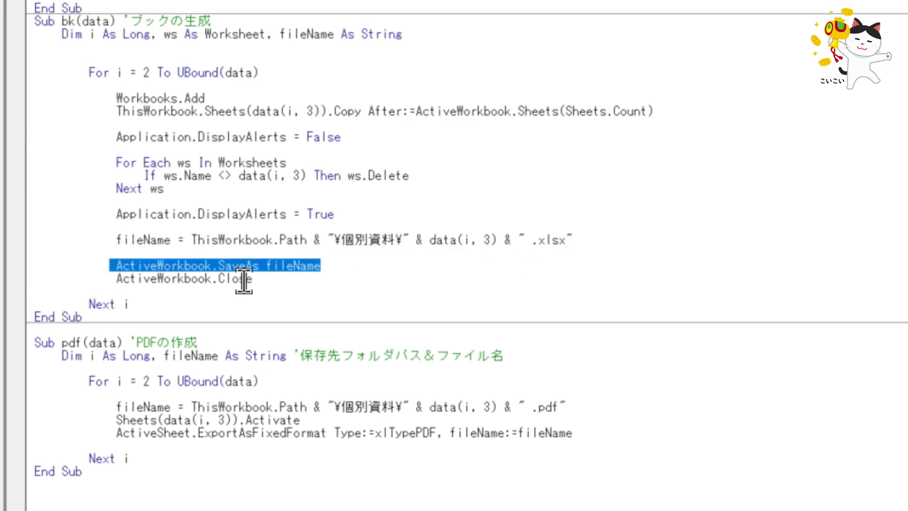
{"action": "left_click_drag", "start_coordinate": [253, 279], "coordinate": [113, 281]}
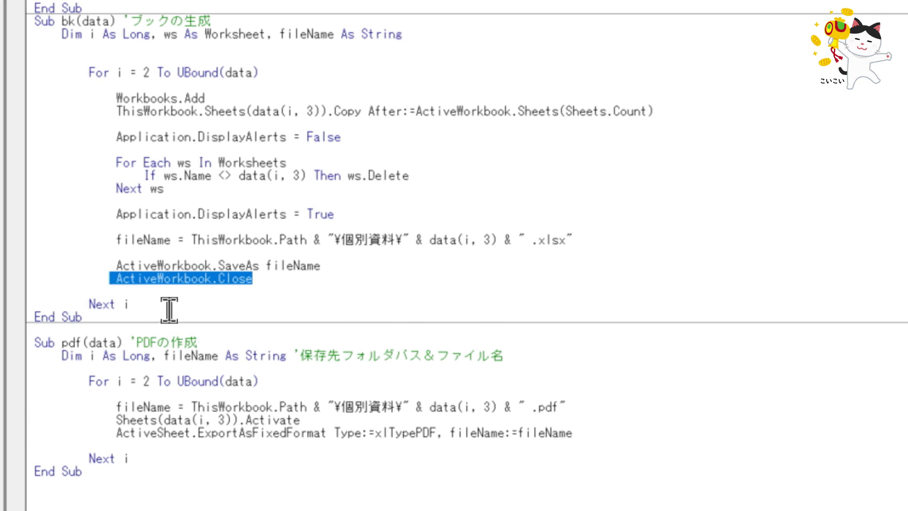
{"action": "left_click", "coordinate": [182, 201]}
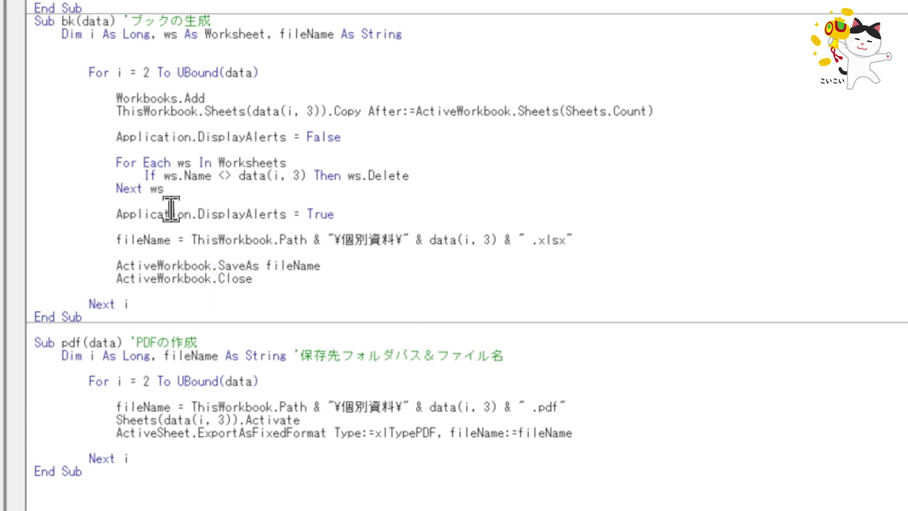
{"action": "left_click_drag", "start_coordinate": [142, 314], "coordinate": [34, 21]}
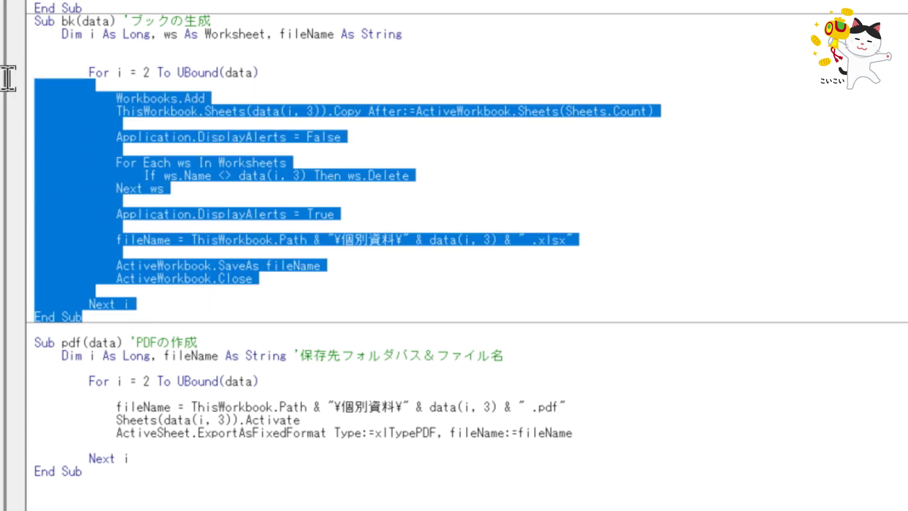
{"action": "left_click", "coordinate": [119, 80]}
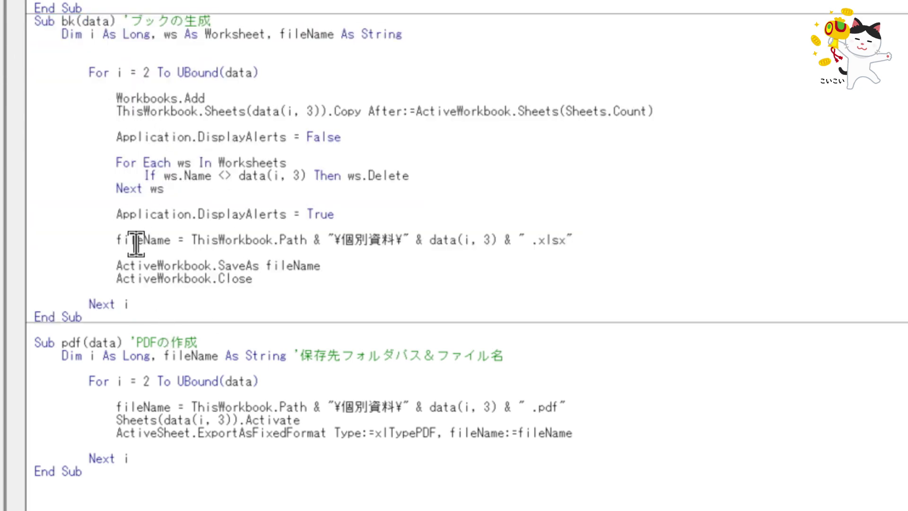
{"action": "left_click_drag", "start_coordinate": [121, 265], "coordinate": [321, 279]}
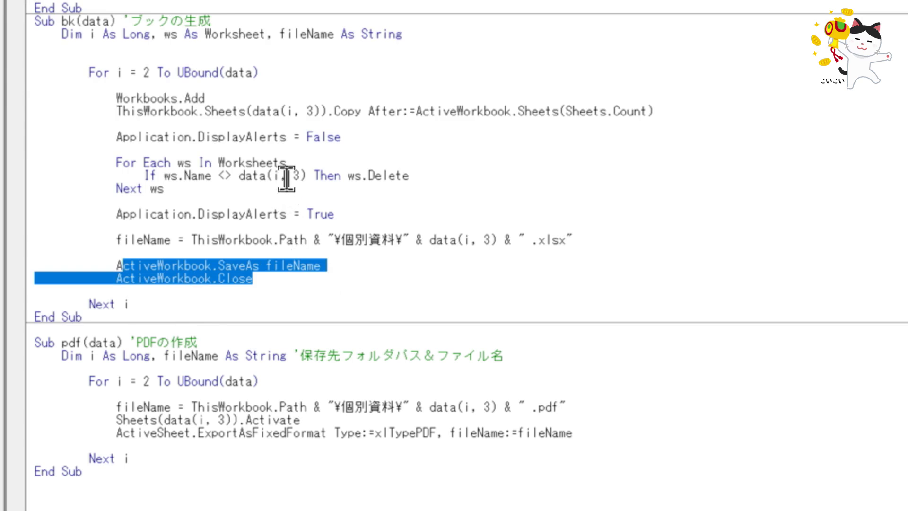
{"action": "left_click", "coordinate": [279, 236]}
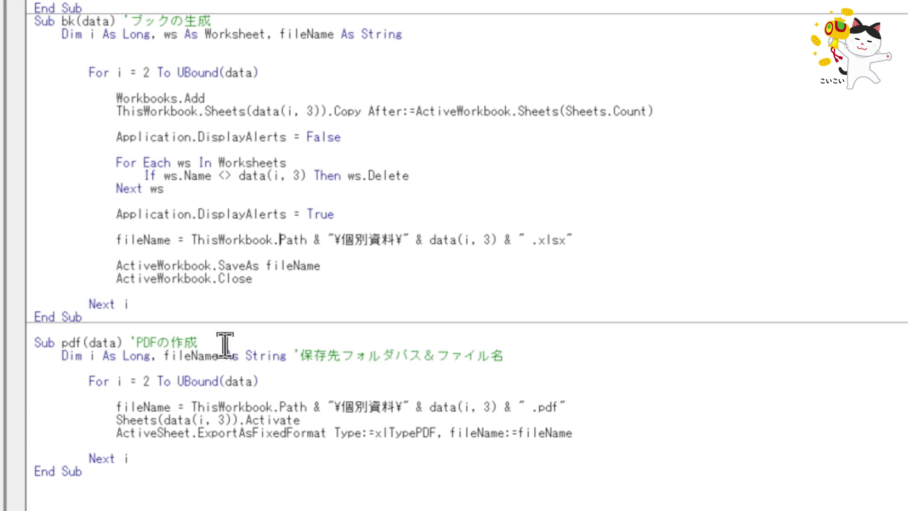
- Highlight the whole pdf procedure, its loop block and the .pdf file extension
{"action": "left_click_drag", "start_coordinate": [122, 468], "coordinate": [2, 340]}
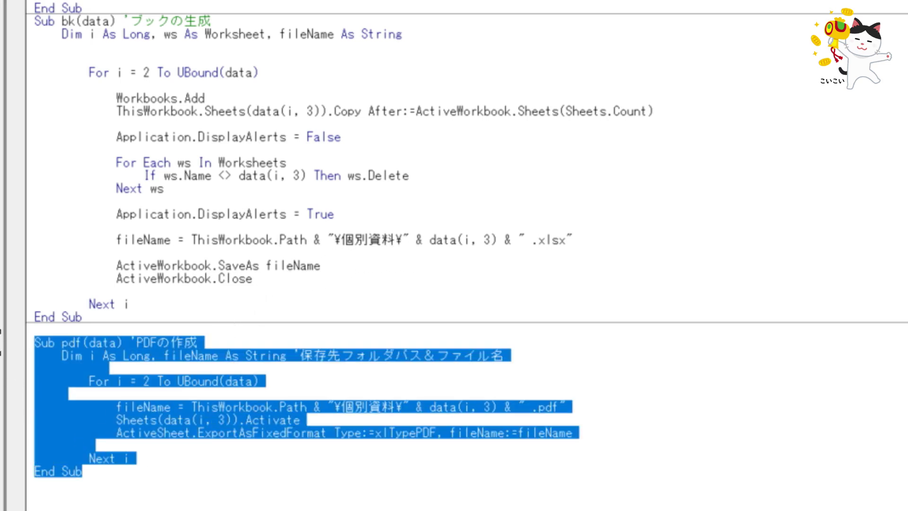
{"action": "left_click", "coordinate": [170, 362]}
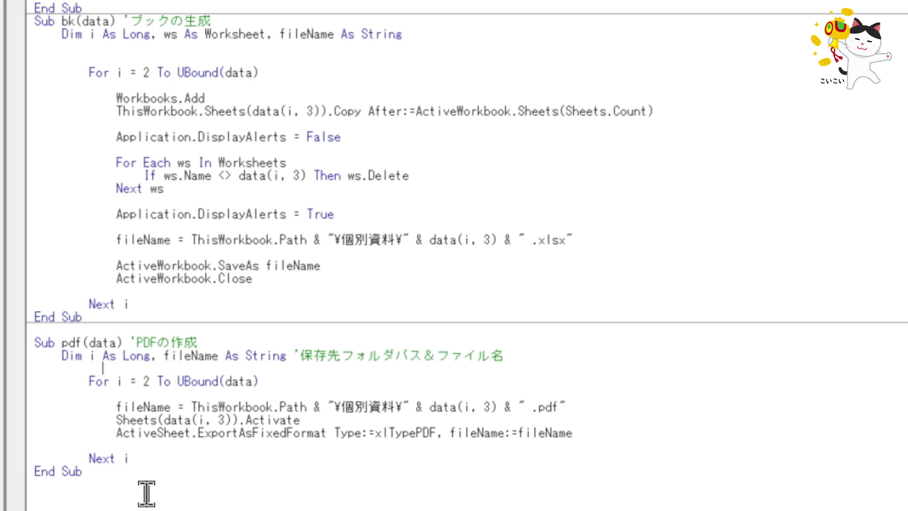
{"action": "left_click_drag", "start_coordinate": [85, 381], "coordinate": [183, 462]}
{"action": "left_click", "coordinate": [216, 469]}
{"action": "left_click_drag", "start_coordinate": [566, 406], "coordinate": [530, 407]}
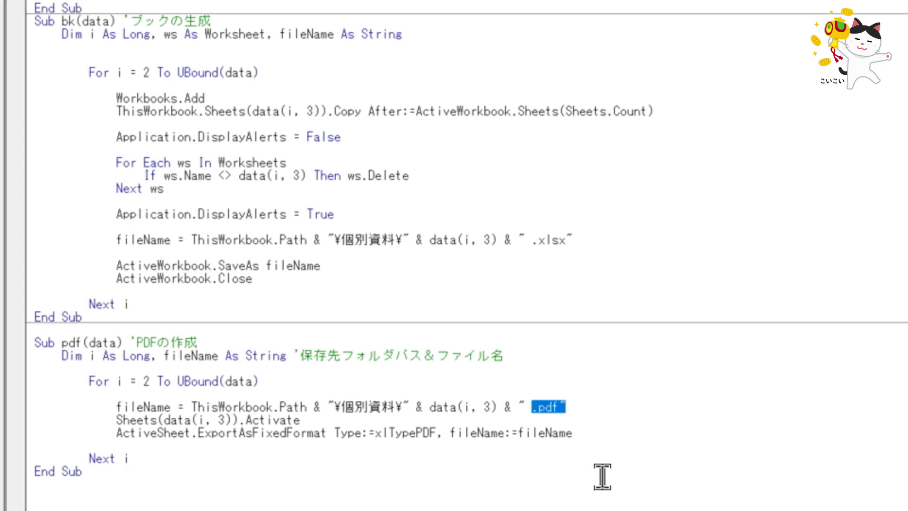
{"action": "left_click", "coordinate": [321, 422]}
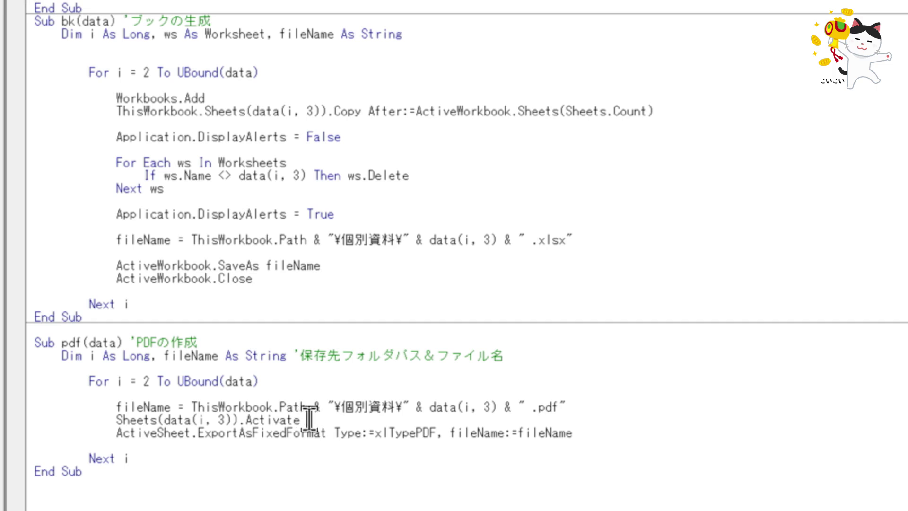
- Highlight the Sheets(data(i, 3)).Activate and ExportAsFixedFormat lines and the For i to Next i loop
{"action": "left_click_drag", "start_coordinate": [309, 420], "coordinate": [122, 423]}
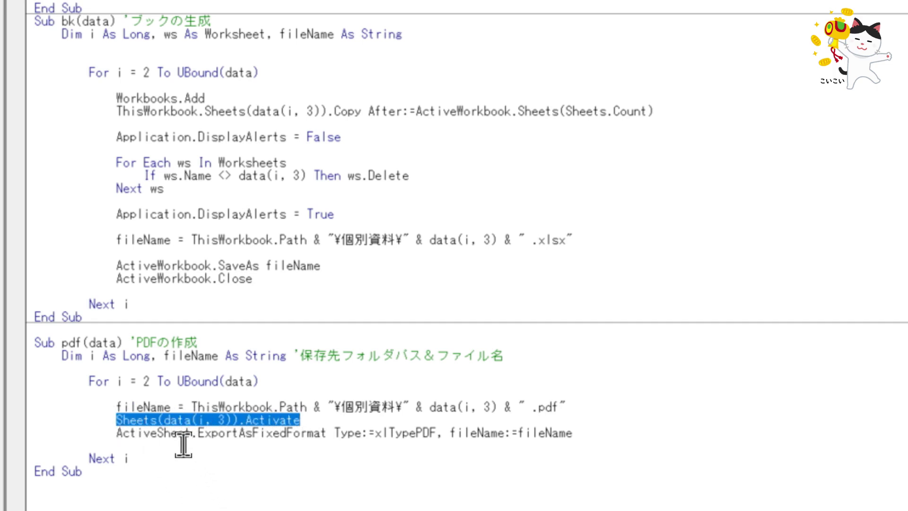
{"action": "left_click", "coordinate": [116, 445]}
{"action": "left_click_drag", "start_coordinate": [116, 419], "coordinate": [300, 421]}
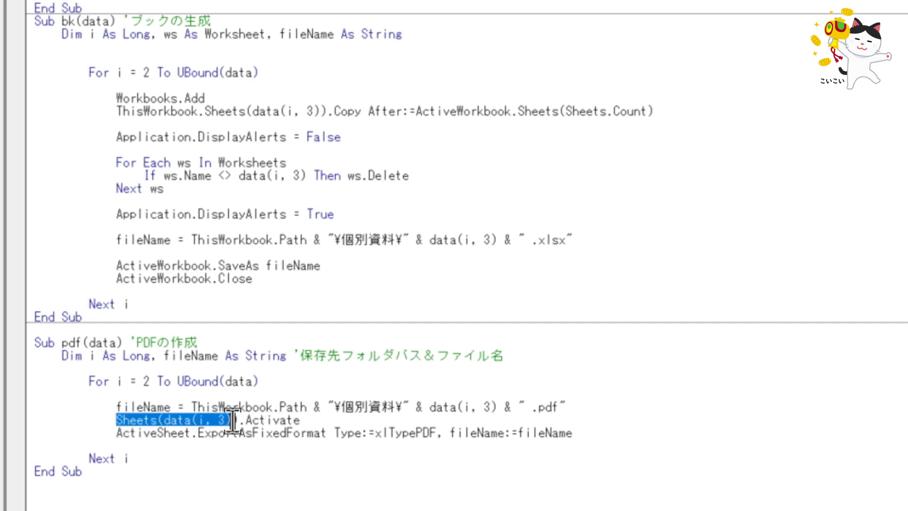
{"action": "left_click", "coordinate": [174, 462]}
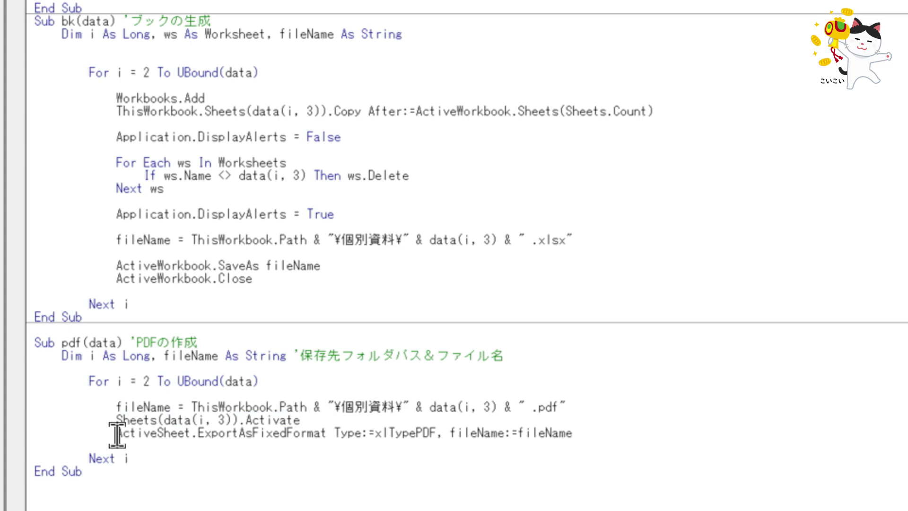
{"action": "mouse_move", "coordinate": [116, 432]}
{"action": "left_mouse_down"}
{"action": "mouse_move", "coordinate": [588, 432]}
{"action": "mouse_move", "coordinate": [320, 438]}
{"action": "mouse_move", "coordinate": [165, 419]}
{"action": "mouse_move", "coordinate": [118, 432]}
{"action": "left_mouse_up"}
{"action": "left_click", "coordinate": [553, 502]}
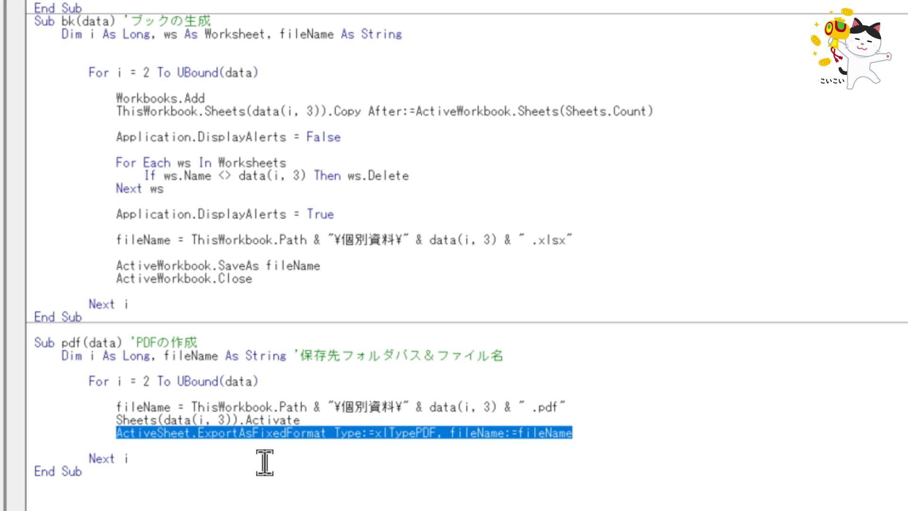
{"action": "left_click_drag", "start_coordinate": [265, 462], "coordinate": [3, 380]}
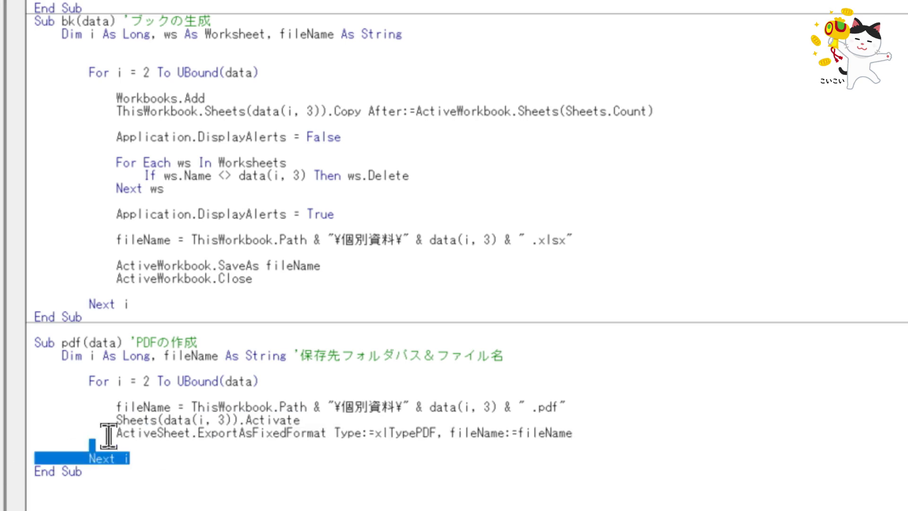
{"action": "left_click", "coordinate": [198, 394]}
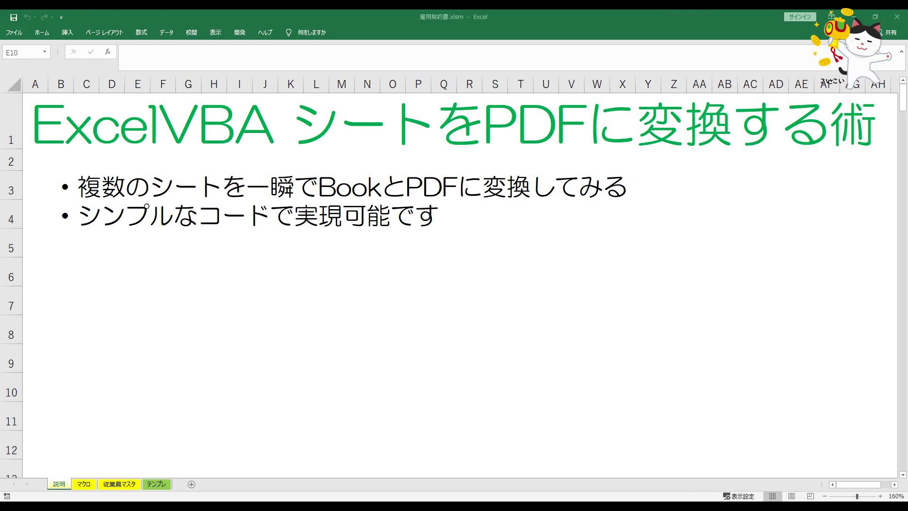
- Pass through the 従業員マスタ and 説明 sheets, ending on the マクロ sheet with three buttons
{"action": "left_click", "coordinate": [112, 484]}
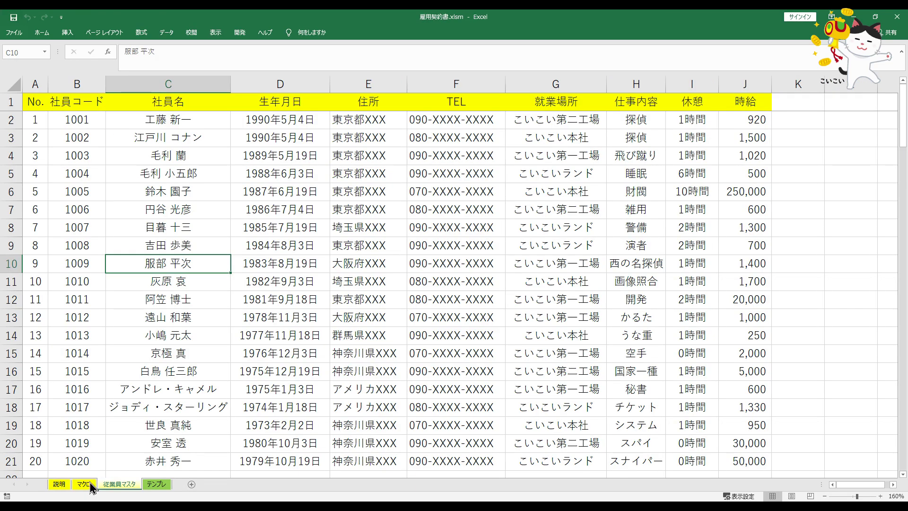
{"action": "left_click", "coordinate": [61, 484]}
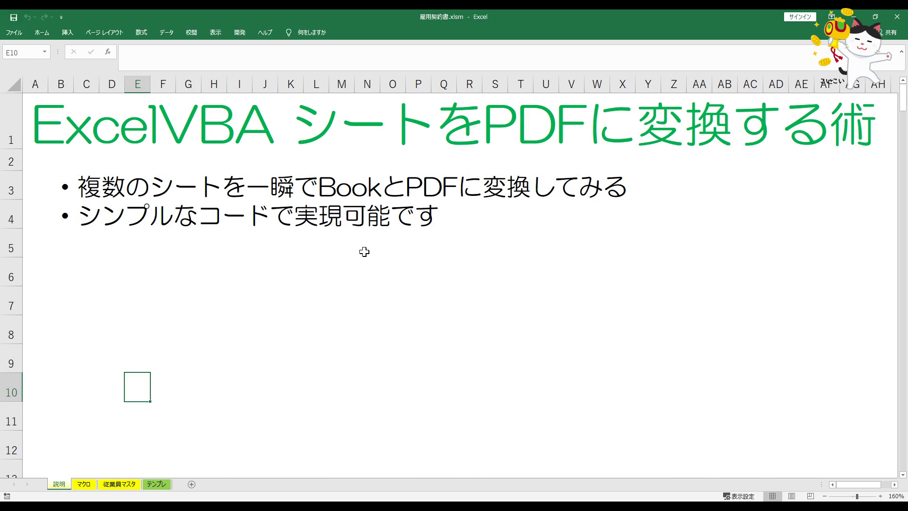
{"action": "left_click", "coordinate": [827, 207]}
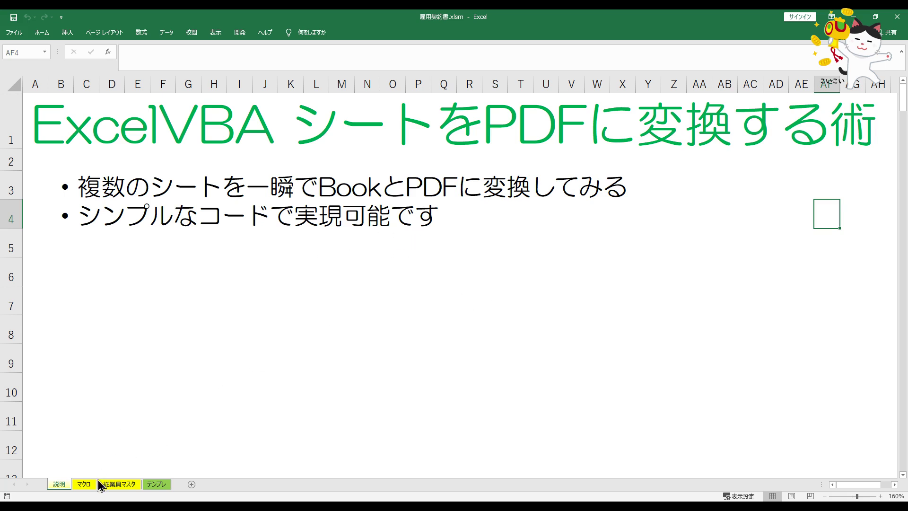
{"action": "left_click", "coordinate": [85, 484]}
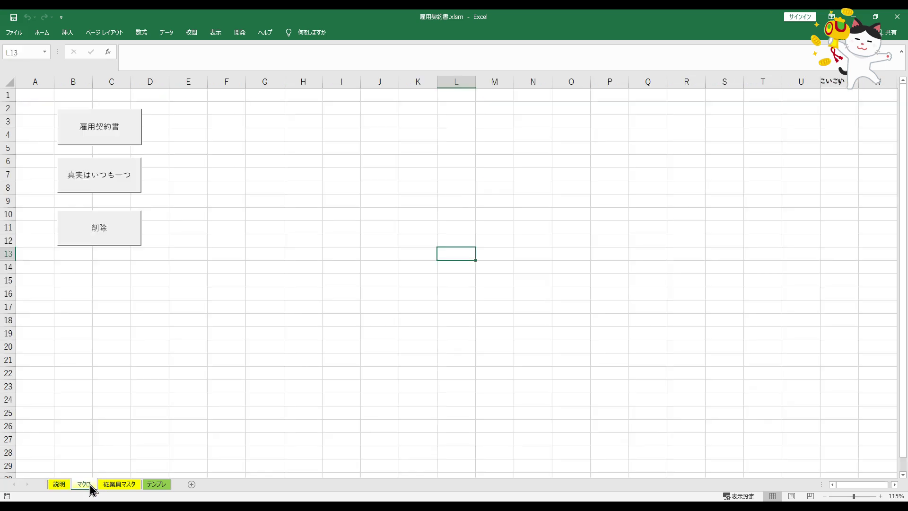
- Run the 雇用契約書 macro to create each employee's contract sheet, then return to the 説明 sheet
{"action": "left_click", "coordinate": [113, 135]}
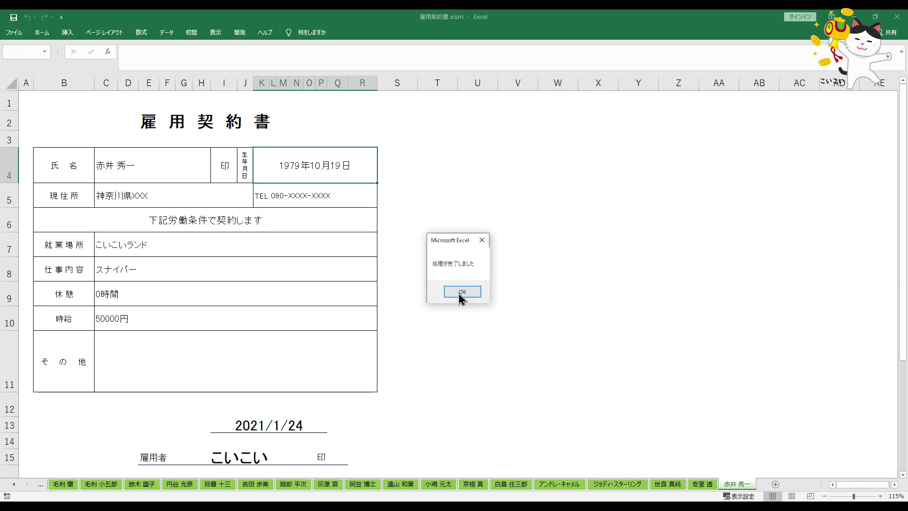
{"action": "left_click", "coordinate": [463, 291]}
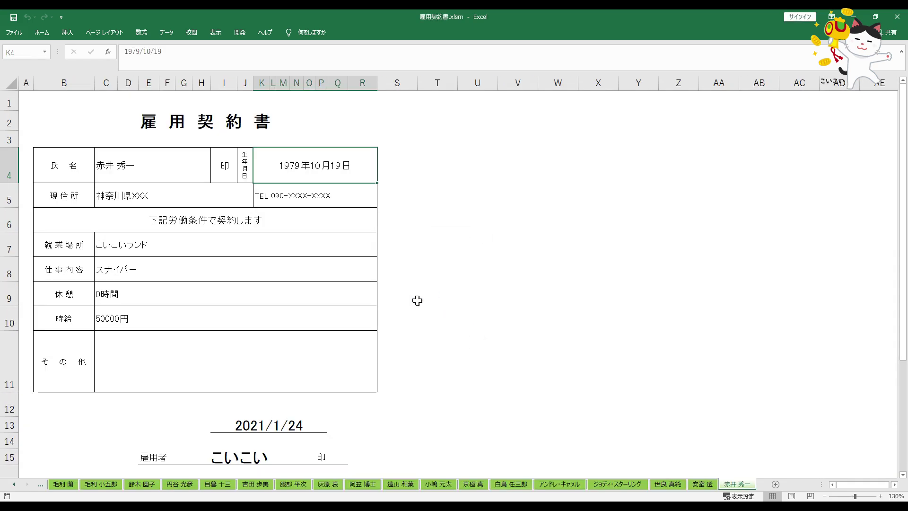
{"action": "left_click", "coordinate": [13, 484]}
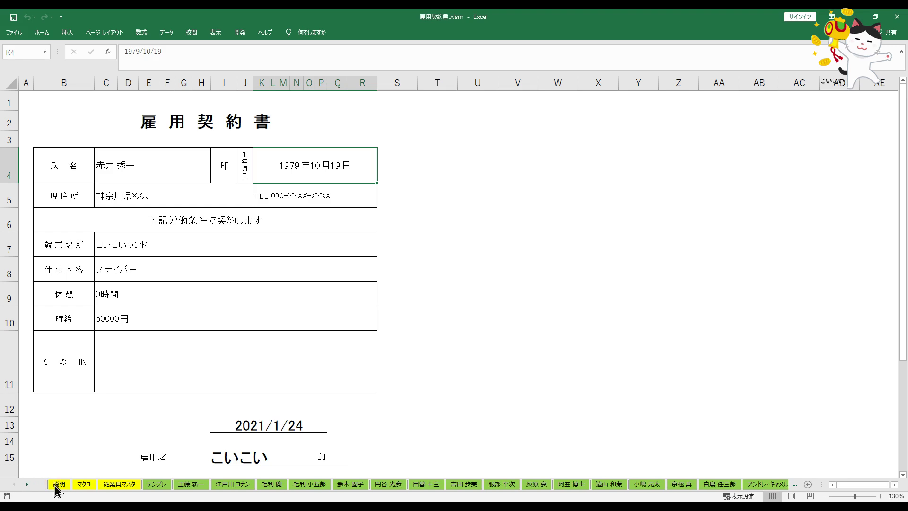
{"action": "left_click", "coordinate": [58, 484]}
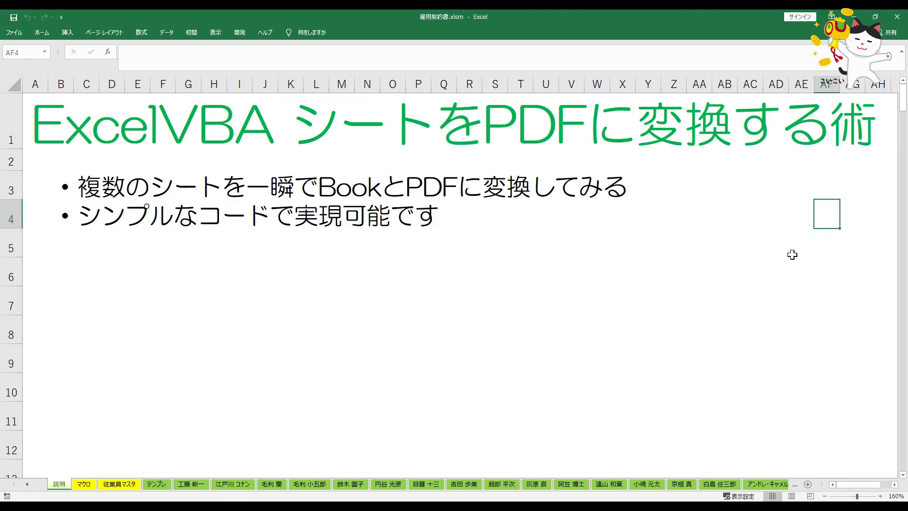